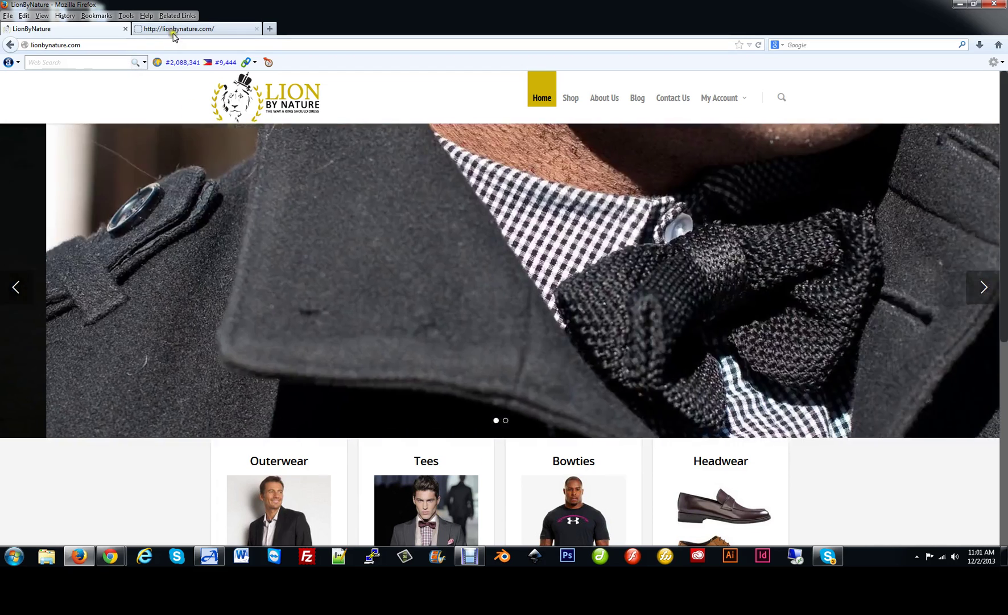
Switch to the second lionbynature.com tab, which shows the Protected Site password page
{"action": "left_click", "coordinate": [171, 29]}
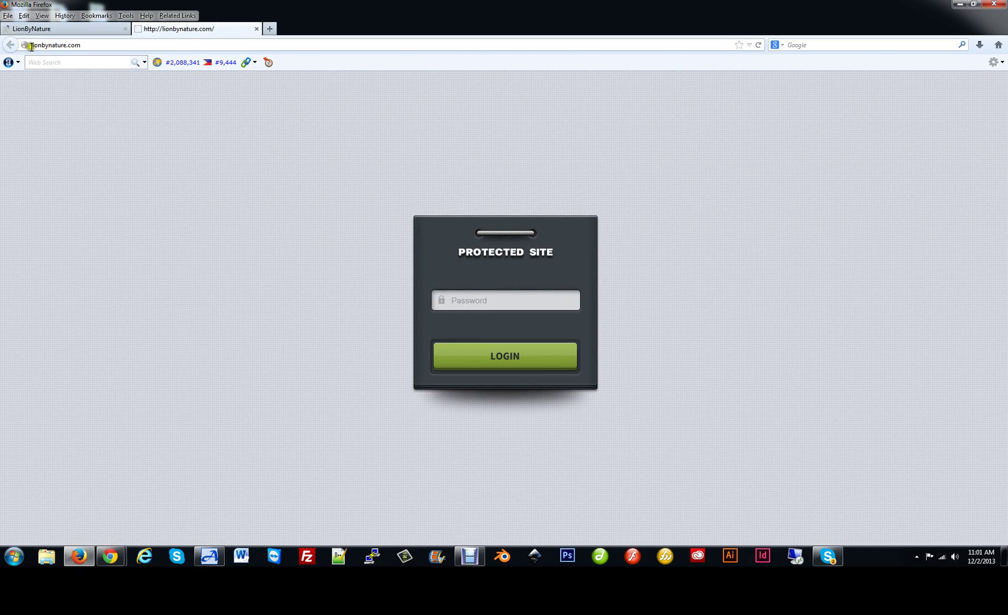
Append /wp-admin to the lionbynature.com address to load the WordPress login page
{"action": "left_click", "coordinate": [82, 44]}
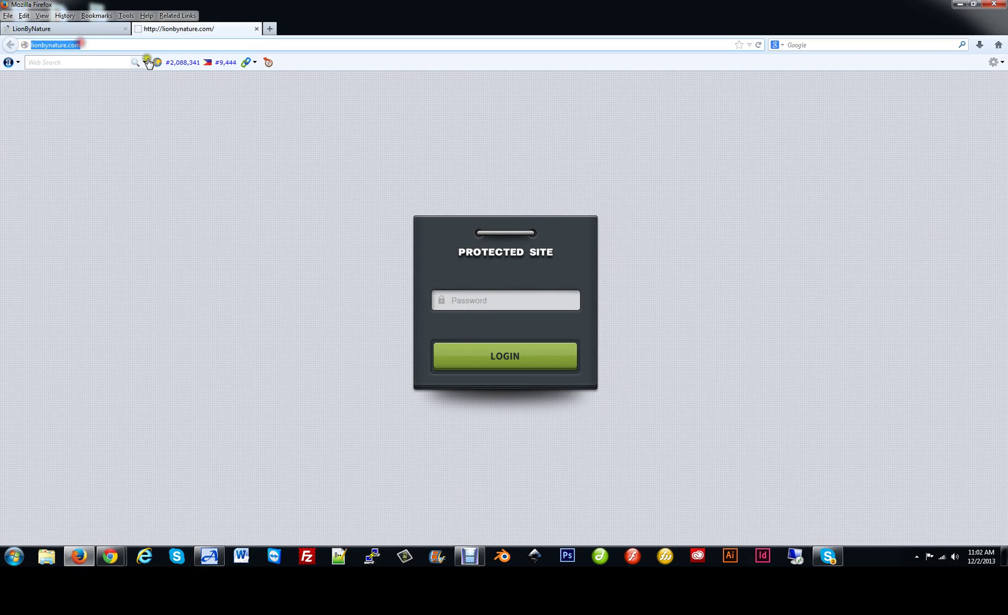
{"action": "left_click", "coordinate": [98, 44]}
{"action": "type", "text": "/"}
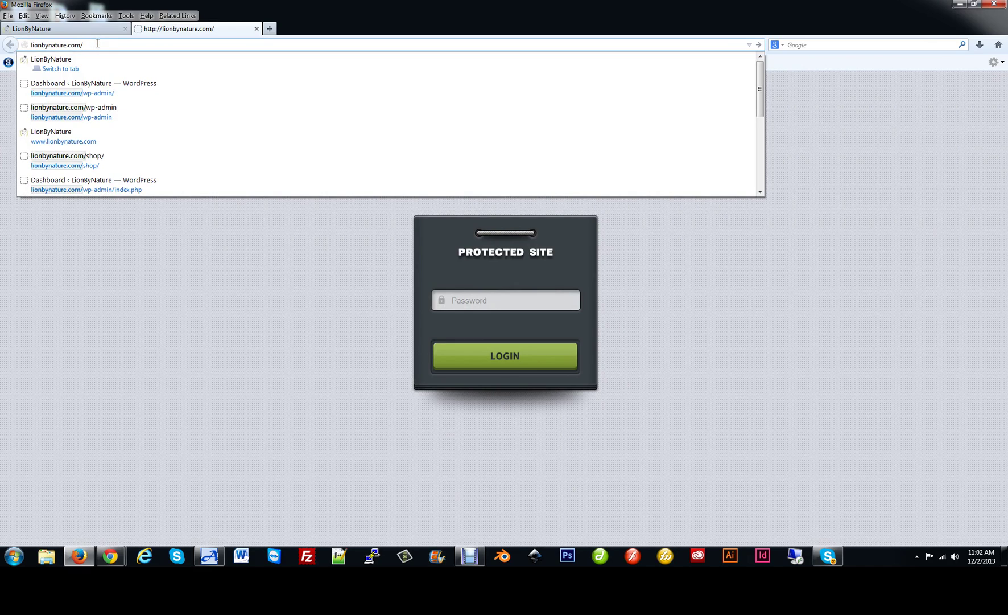
{"action": "type", "text": "wp-admin"}
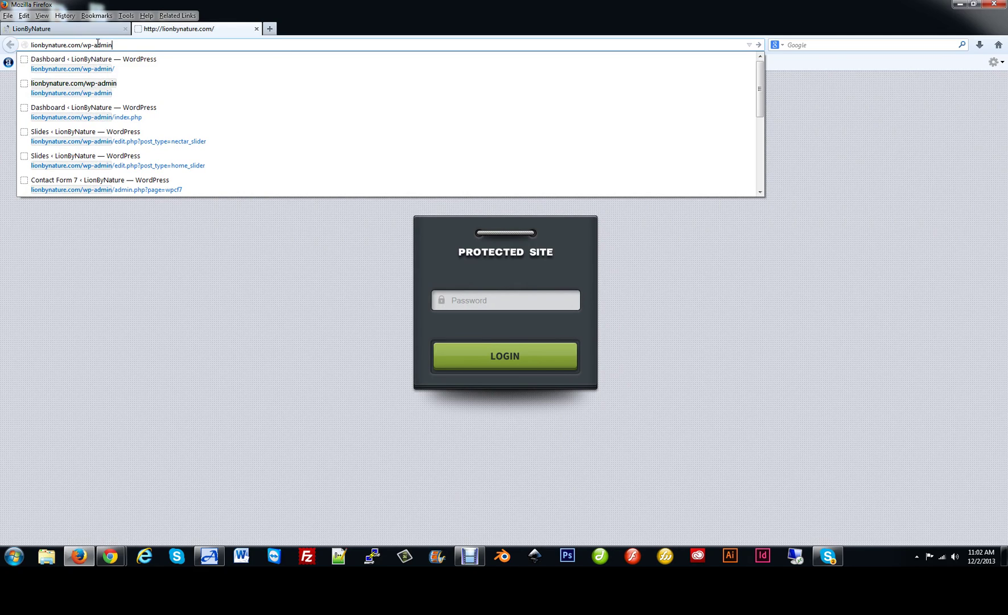
{"action": "key", "text": "Return"}
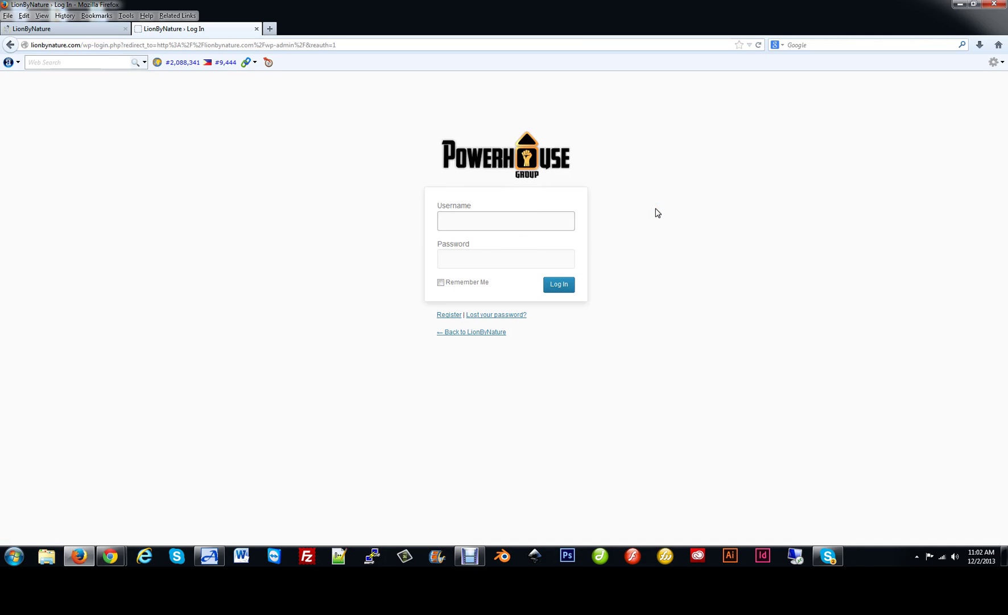
Log in with the admin account's username and password
{"action": "type", "text": "deena"}
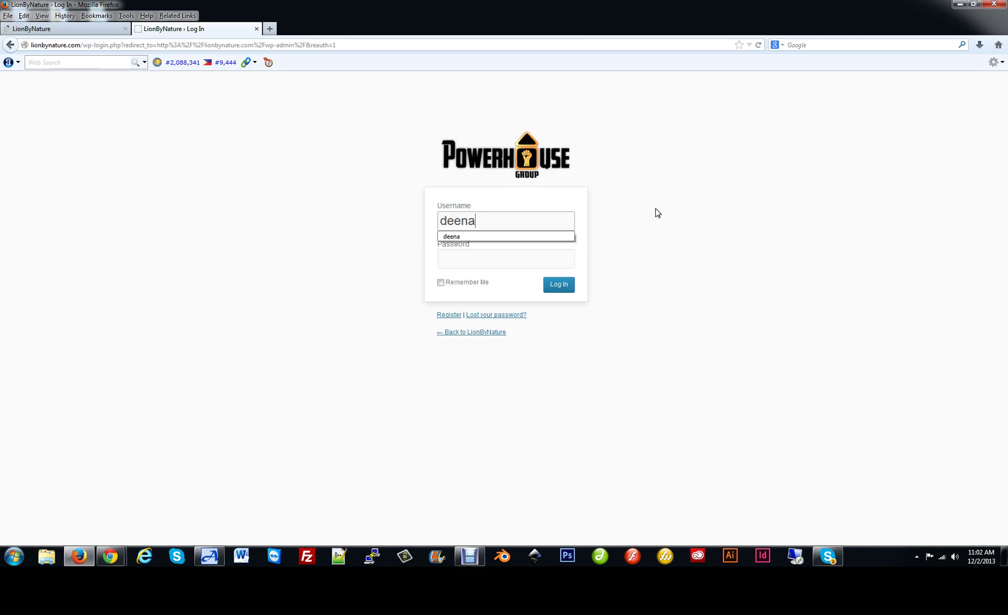
{"action": "key", "text": "Tab"}
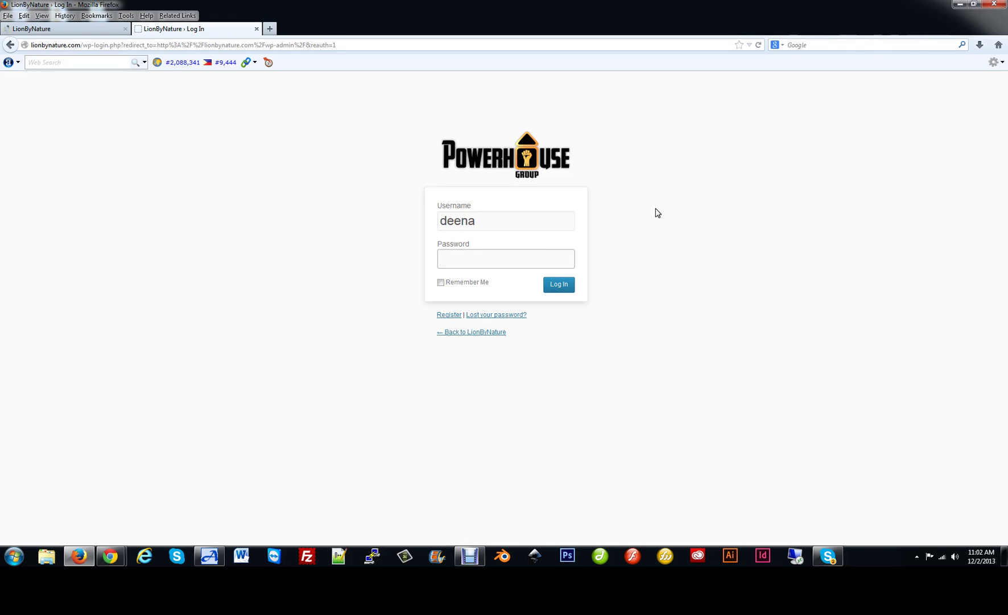
{"action": "type", "text": "••••••••"}
{"action": "key", "text": "Return"}
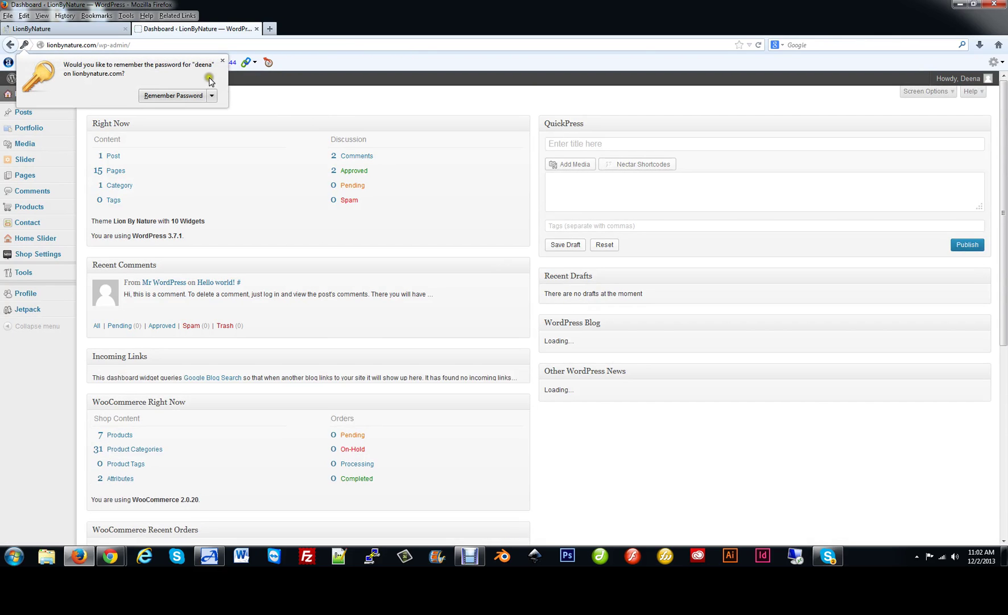
Dismiss Firefox's save-password prompt and scroll the Dashboard down to Monthly Sales and back
{"action": "left_click", "coordinate": [221, 62]}
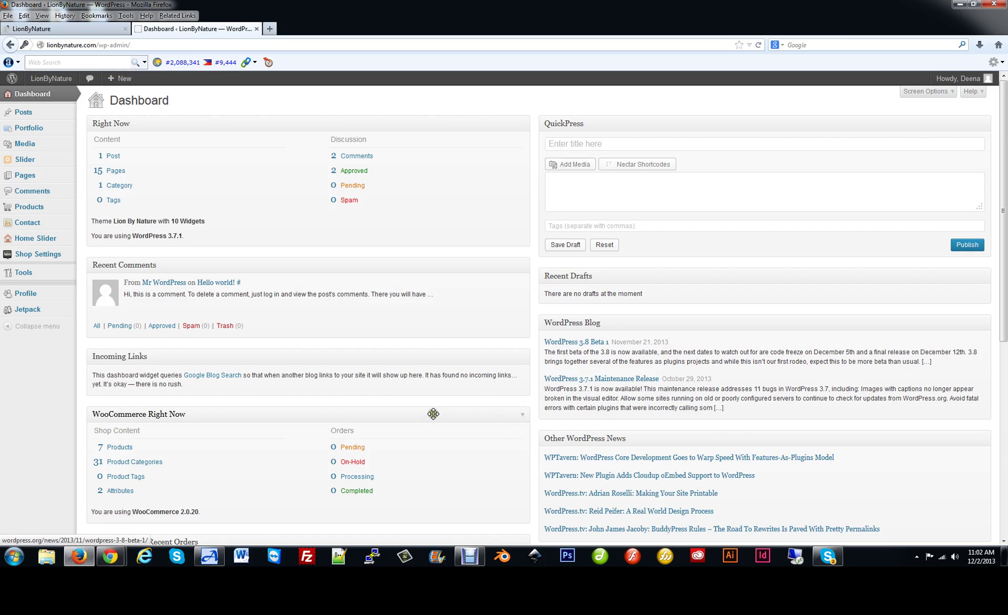
{"action": "scroll", "coordinate": [136, 418], "scroll_direction": "down", "scroll_amount": 3}
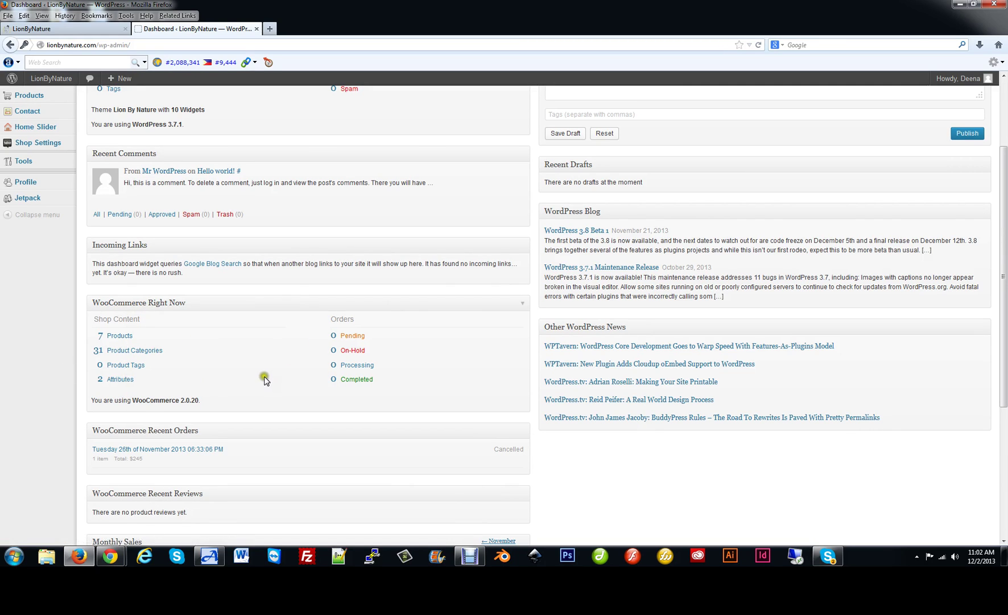
{"action": "scroll", "coordinate": [87, 390], "scroll_direction": "down", "scroll_amount": 4}
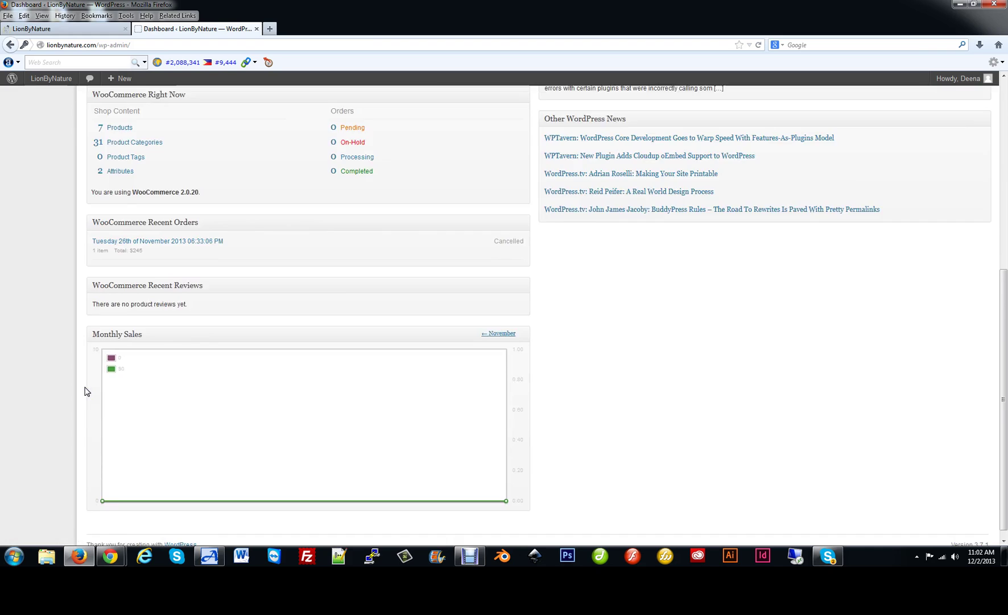
{"action": "scroll", "coordinate": [86, 385], "scroll_direction": "up", "scroll_amount": 5}
{"action": "scroll", "coordinate": [114, 382], "scroll_direction": "down", "scroll_amount": 5}
{"action": "scroll", "coordinate": [187, 380], "scroll_direction": "up", "scroll_amount": 6}
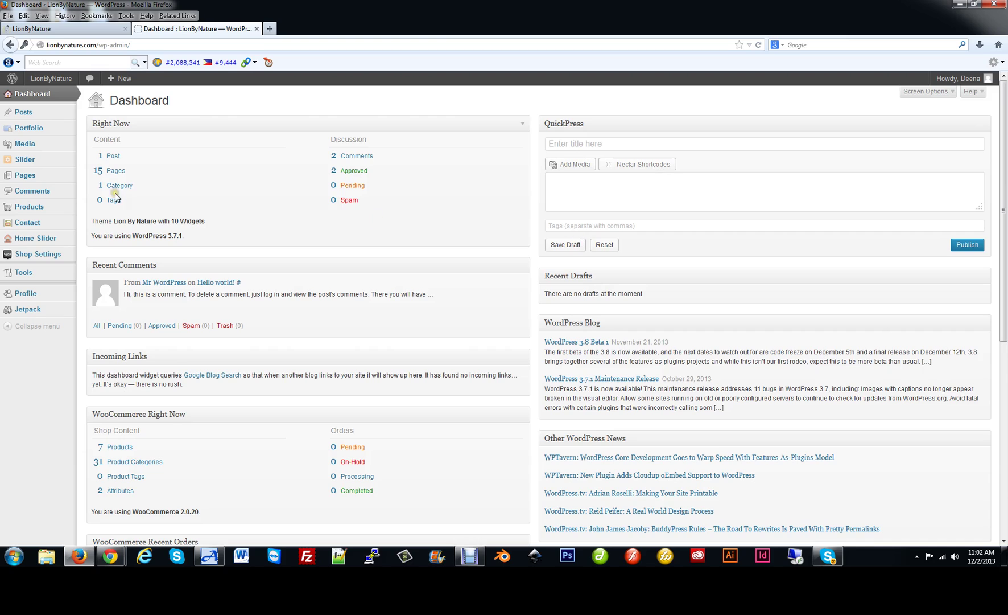
{"action": "mouse_move", "coordinate": [44, 113]}
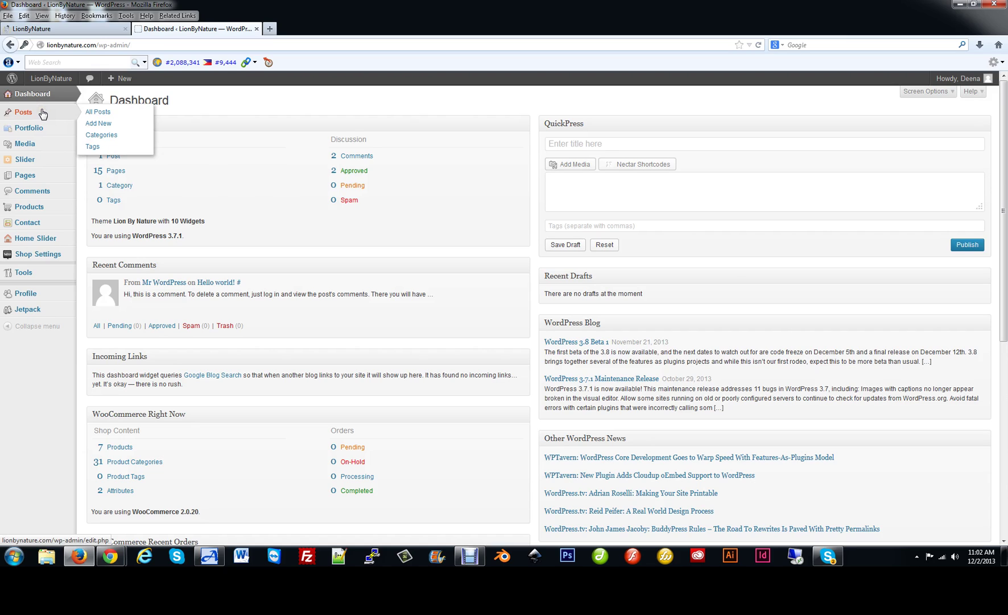
{"action": "left_click", "coordinate": [57, 112]}
{"action": "left_click", "coordinate": [107, 130]}
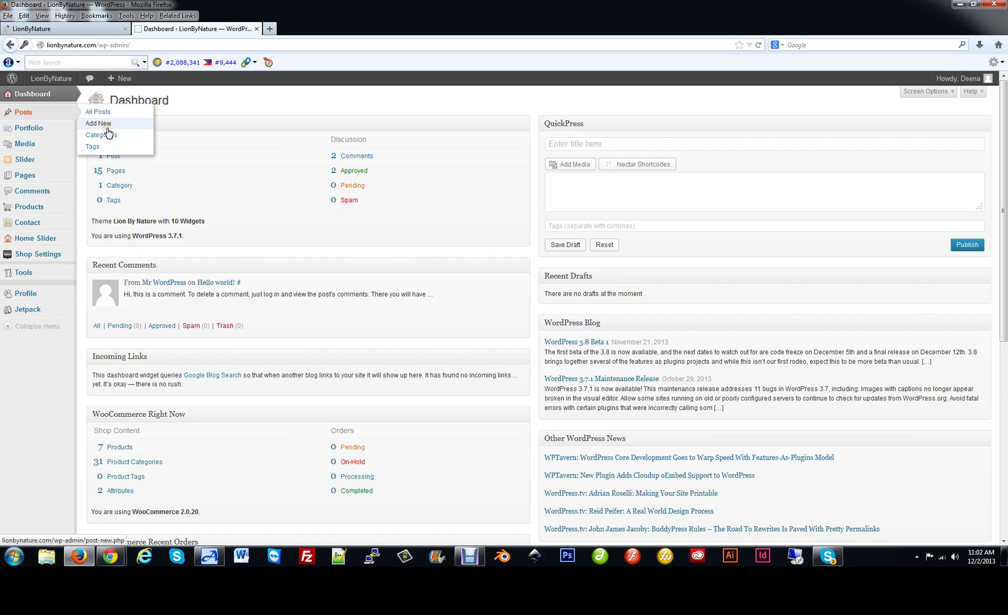
{"action": "left_click", "coordinate": [104, 136]}
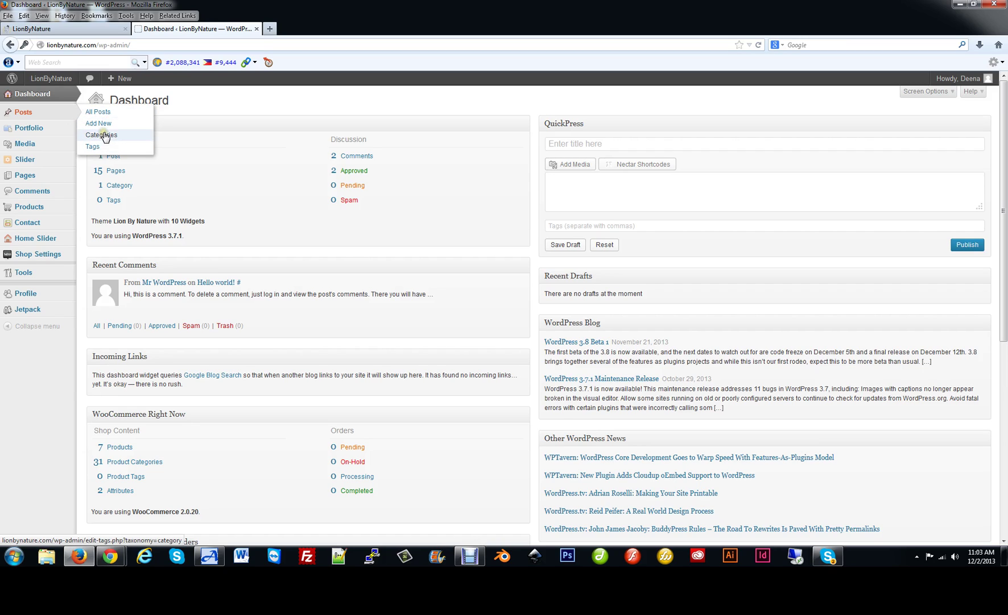
{"action": "left_click", "coordinate": [93, 148]}
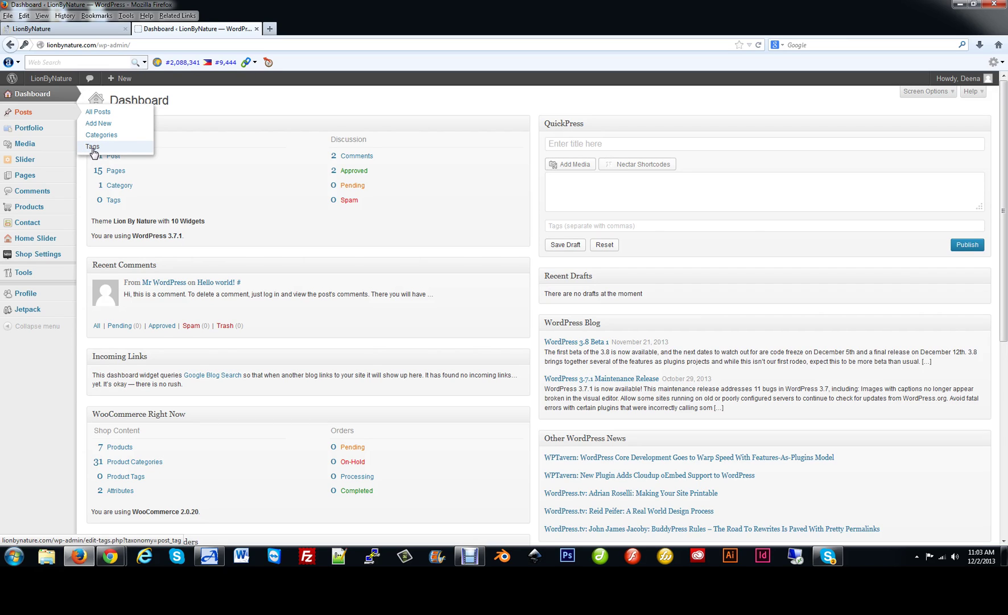
{"action": "mouse_move", "coordinate": [29, 130]}
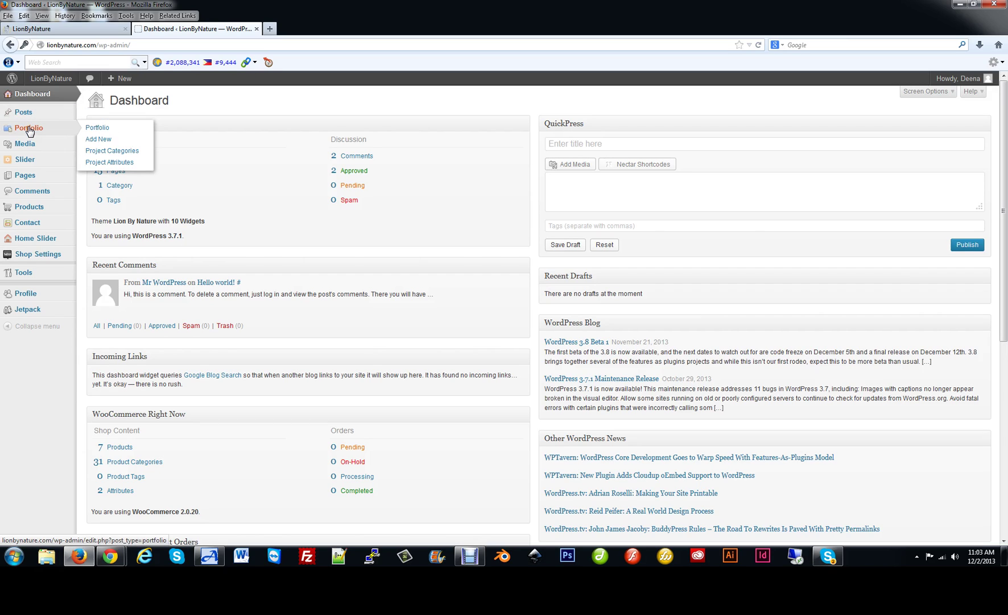
{"action": "left_click", "coordinate": [94, 128]}
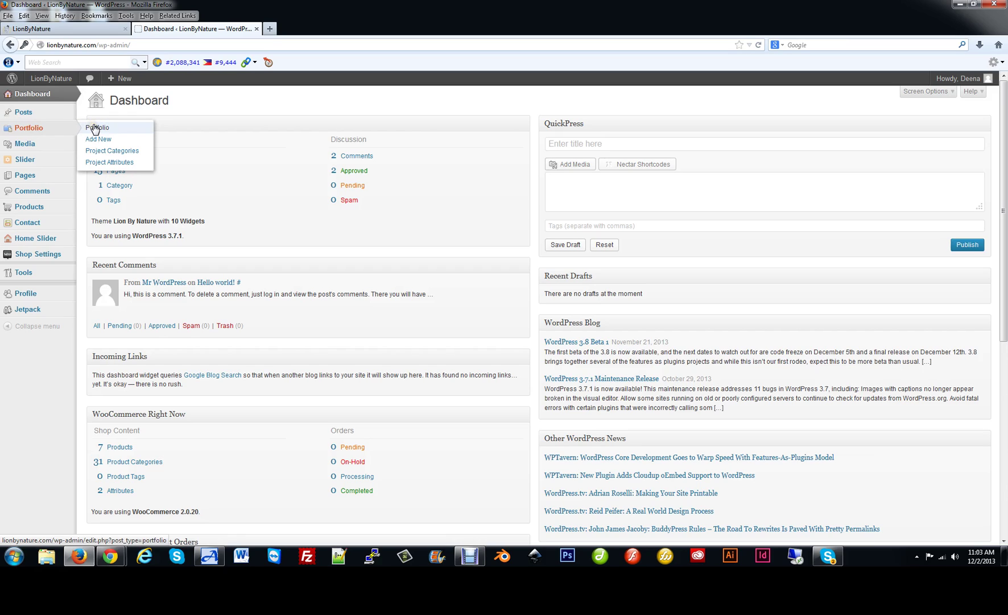
{"action": "left_click", "coordinate": [95, 132]}
{"action": "left_click", "coordinate": [94, 139]}
{"action": "left_click", "coordinate": [94, 151]}
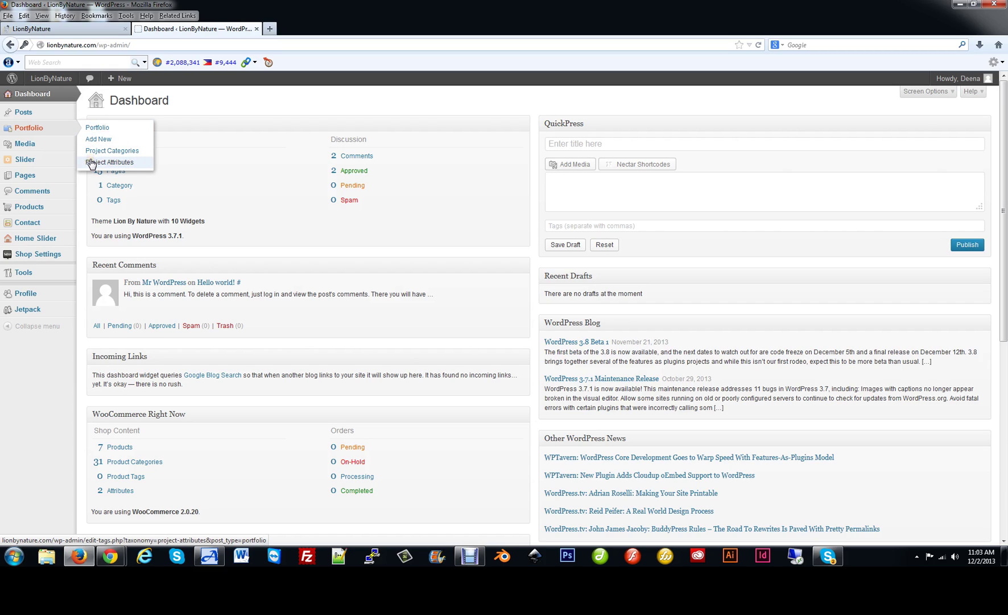
{"action": "mouse_move", "coordinate": [33, 151]}
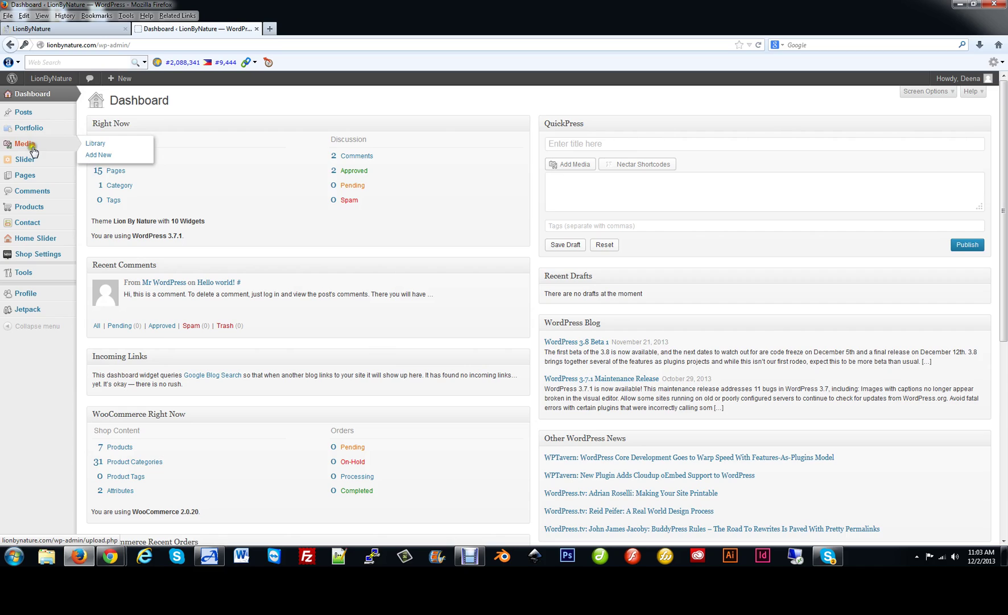
{"action": "left_click", "coordinate": [56, 147]}
{"action": "left_click", "coordinate": [48, 147]}
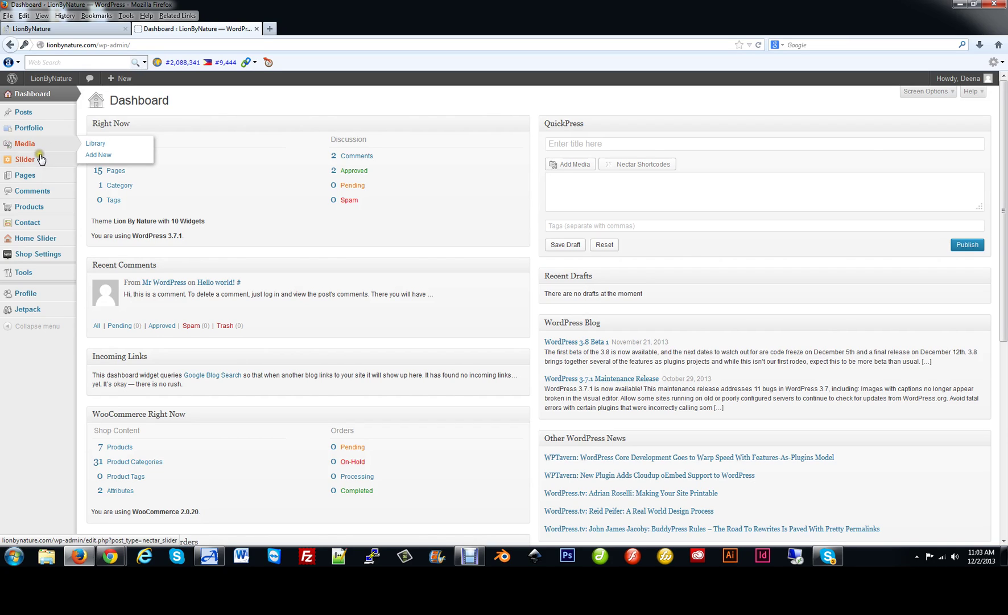
Use the sidebar's Products menu to open the All Products list of 7 products
{"action": "mouse_move", "coordinate": [39, 157]}
{"action": "left_click", "coordinate": [116, 173]}
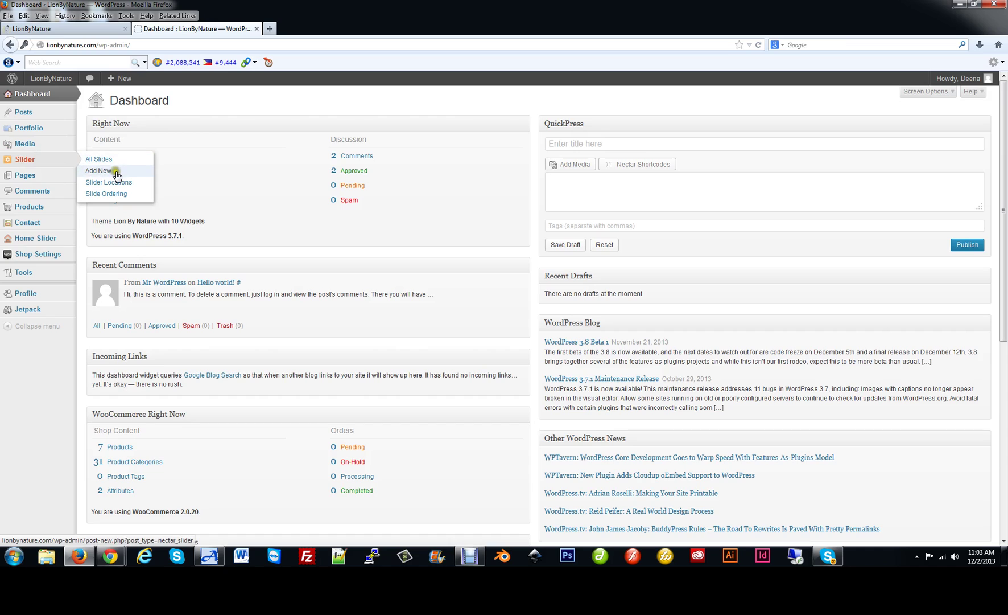
{"action": "left_click", "coordinate": [114, 194]}
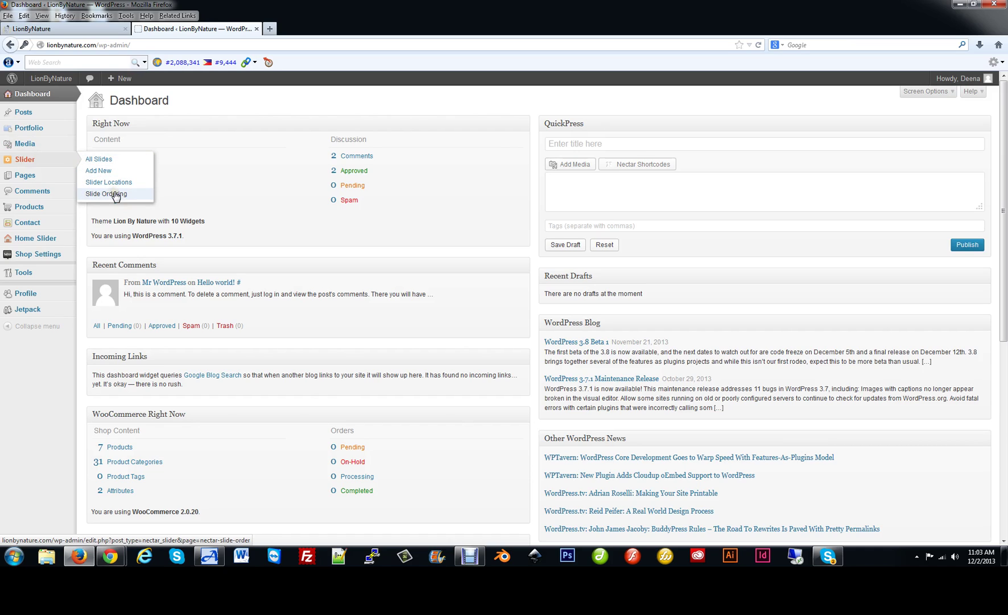
{"action": "mouse_move", "coordinate": [62, 172]}
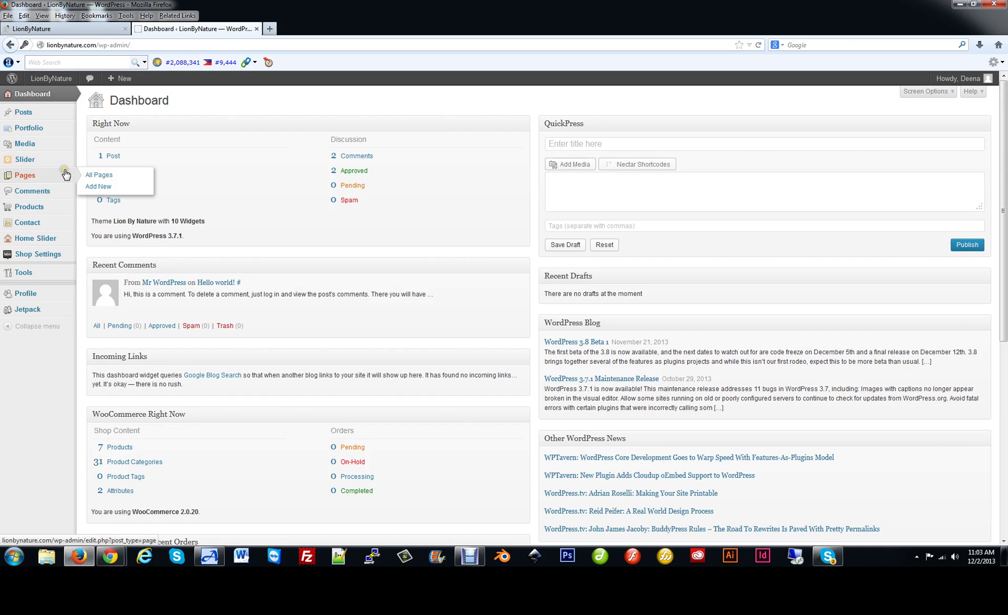
{"action": "left_click", "coordinate": [107, 189]}
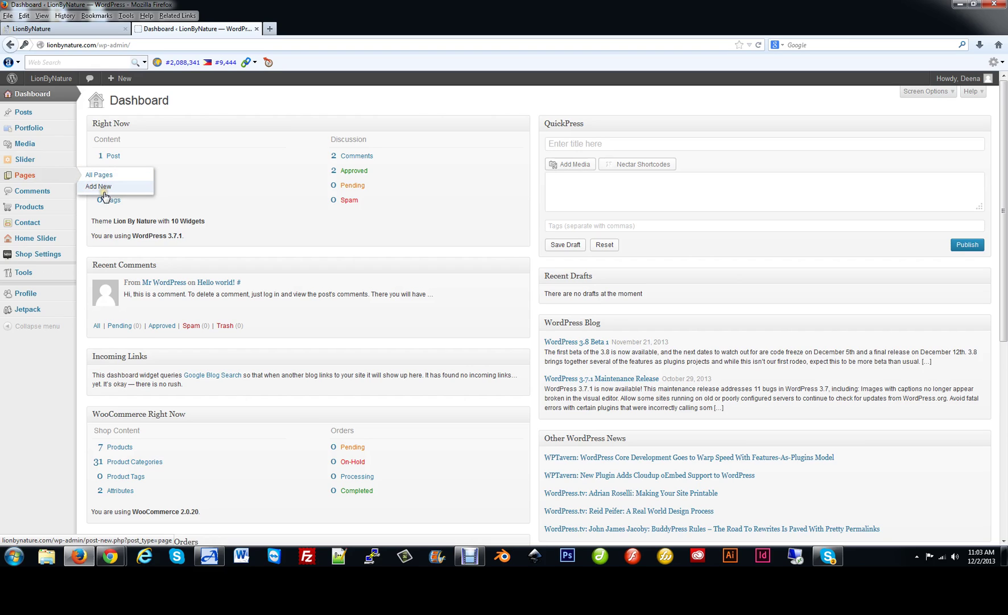
{"action": "left_click", "coordinate": [45, 191]}
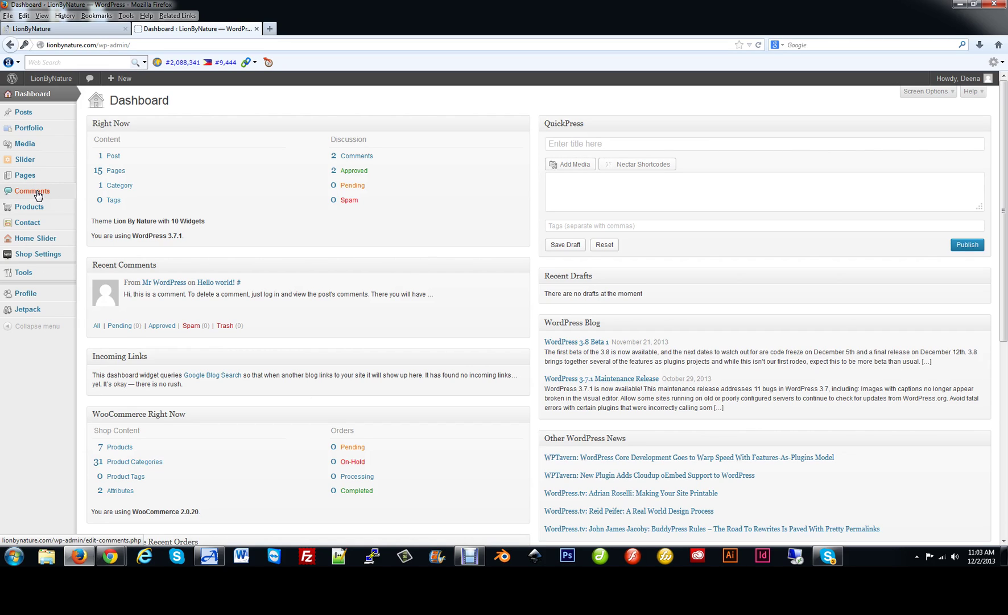
{"action": "left_click", "coordinate": [38, 194]}
{"action": "left_click", "coordinate": [38, 195]}
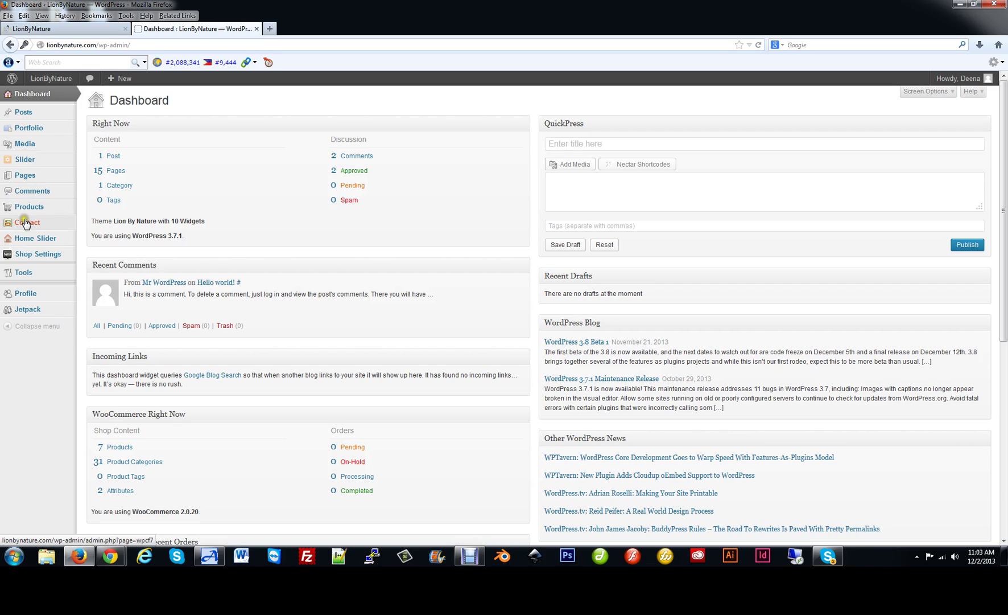
{"action": "left_click", "coordinate": [27, 209]}
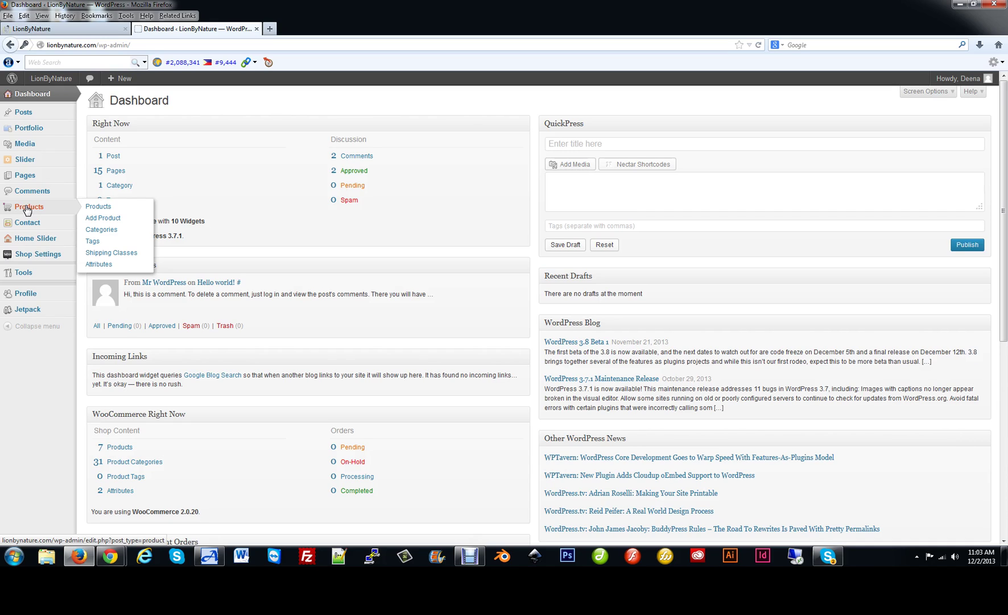
{"action": "left_click", "coordinate": [26, 208]}
{"action": "left_click", "coordinate": [119, 231]}
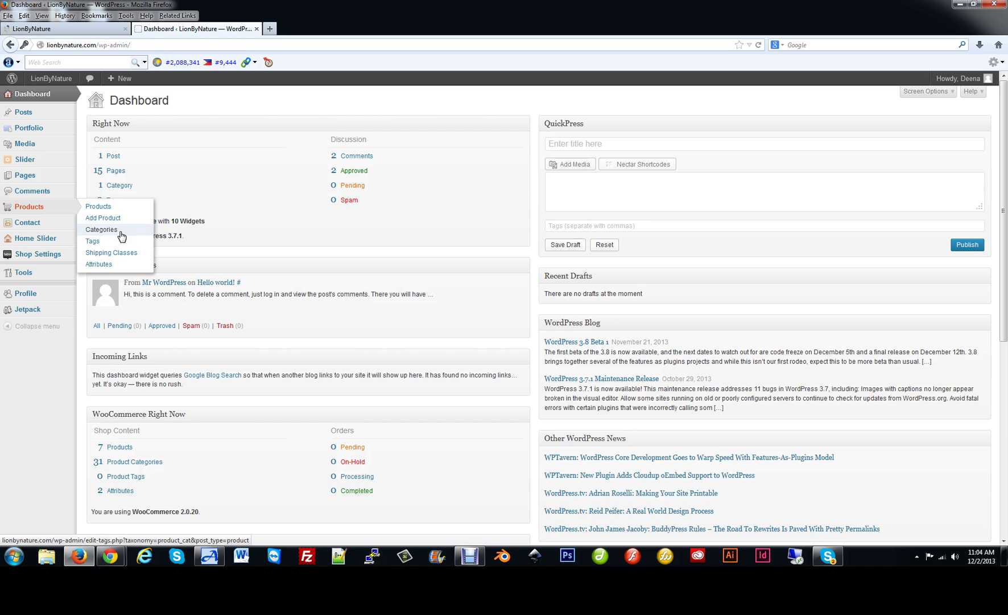
{"action": "left_click", "coordinate": [76, 229]}
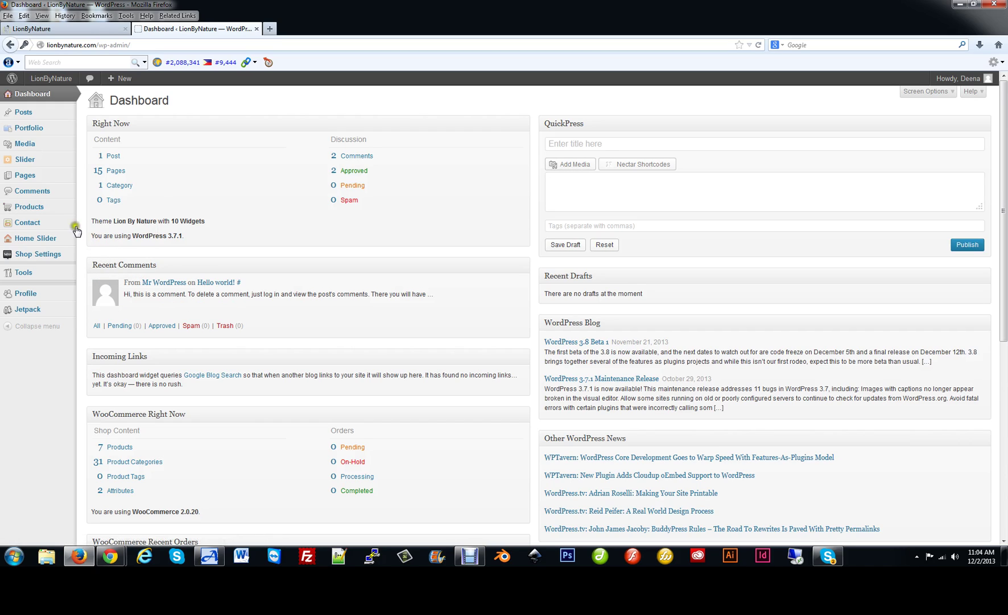
{"action": "mouse_move", "coordinate": [23, 205]}
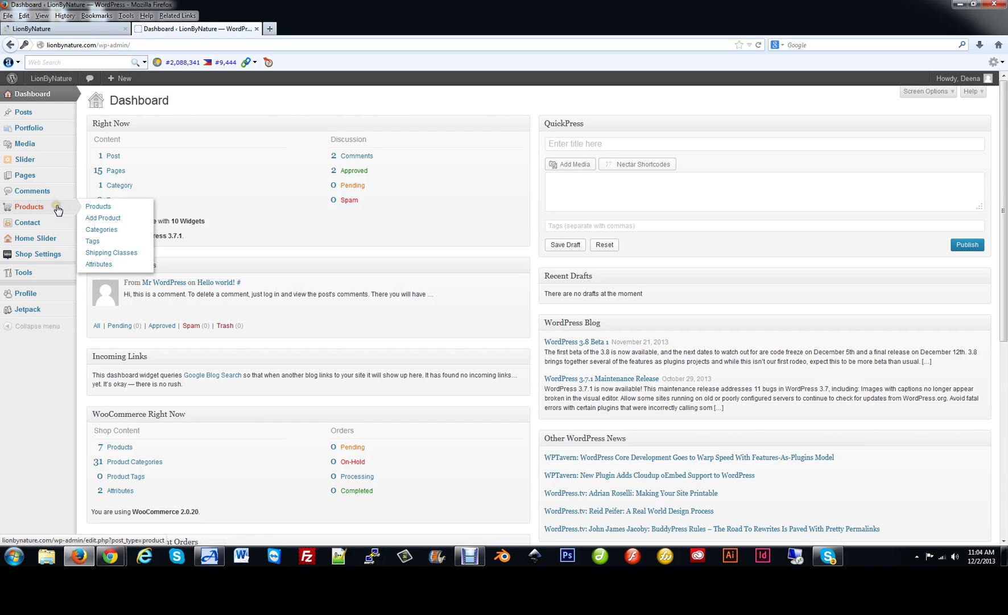
{"action": "left_click", "coordinate": [106, 219]}
{"action": "left_click", "coordinate": [86, 208]}
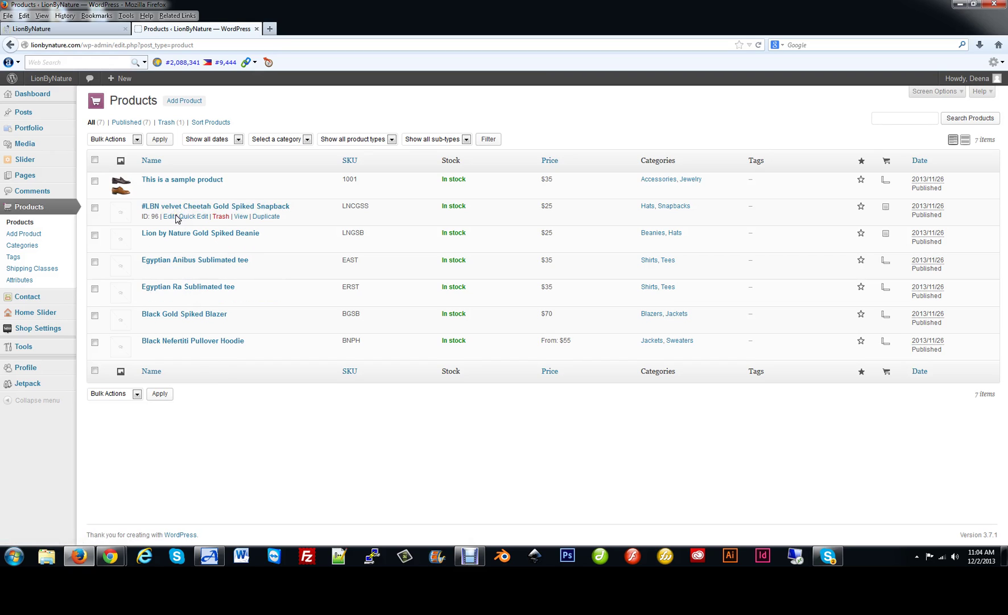
Dismiss the backup reminder, trash 'This is a sample product', and start a new product
{"action": "left_click", "coordinate": [190, 181]}
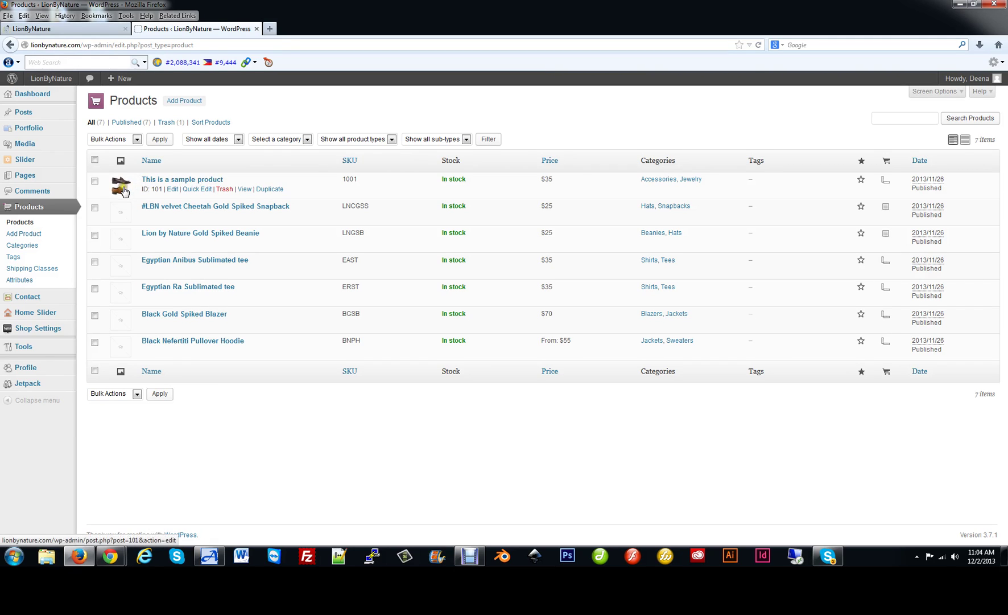
{"action": "left_click", "coordinate": [184, 180]}
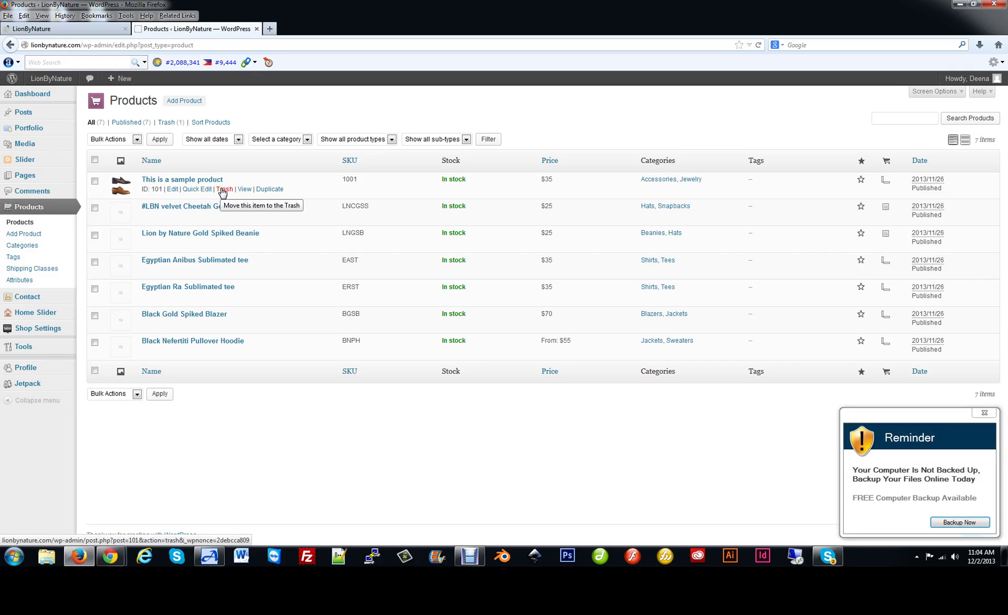
{"action": "left_click", "coordinate": [993, 412]}
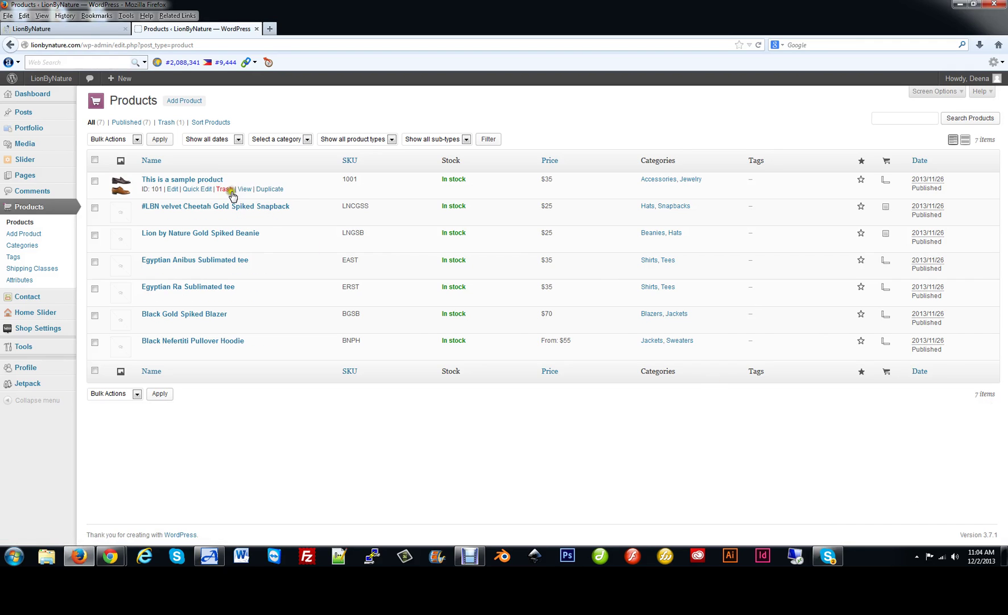
{"action": "left_click", "coordinate": [219, 190]}
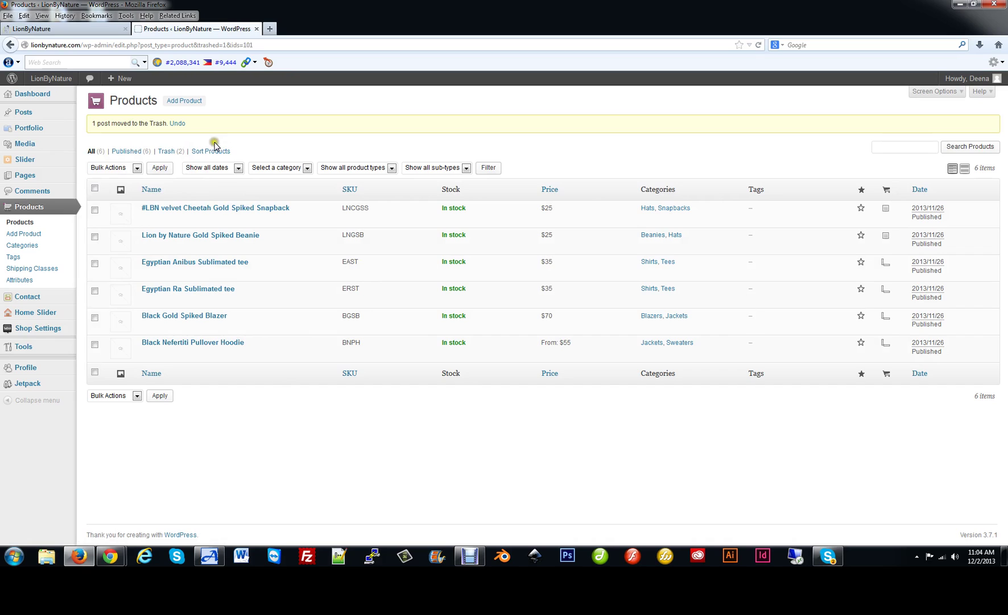
{"action": "left_click", "coordinate": [181, 102]}
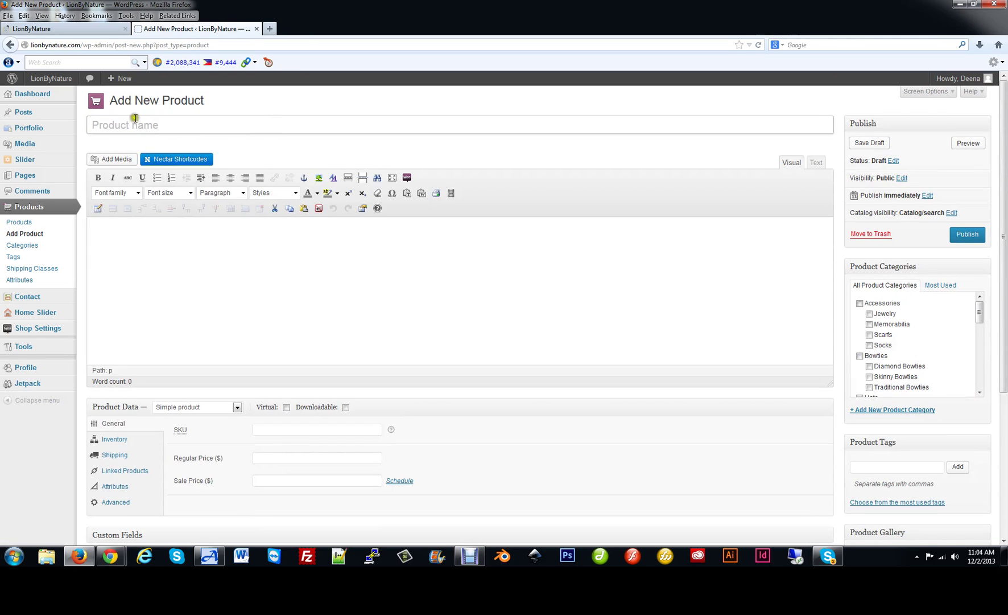
Title the new product 'Sample Name' and place the caret in the description body
{"action": "type", "text": "Sample Name"}
{"action": "left_click", "coordinate": [193, 385]}
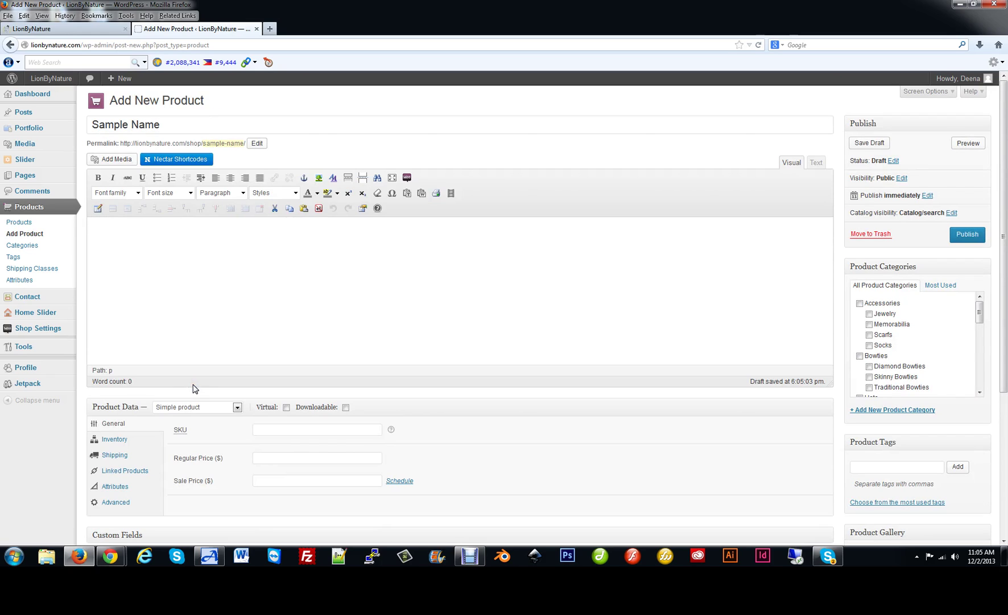
{"action": "left_click", "coordinate": [173, 226]}
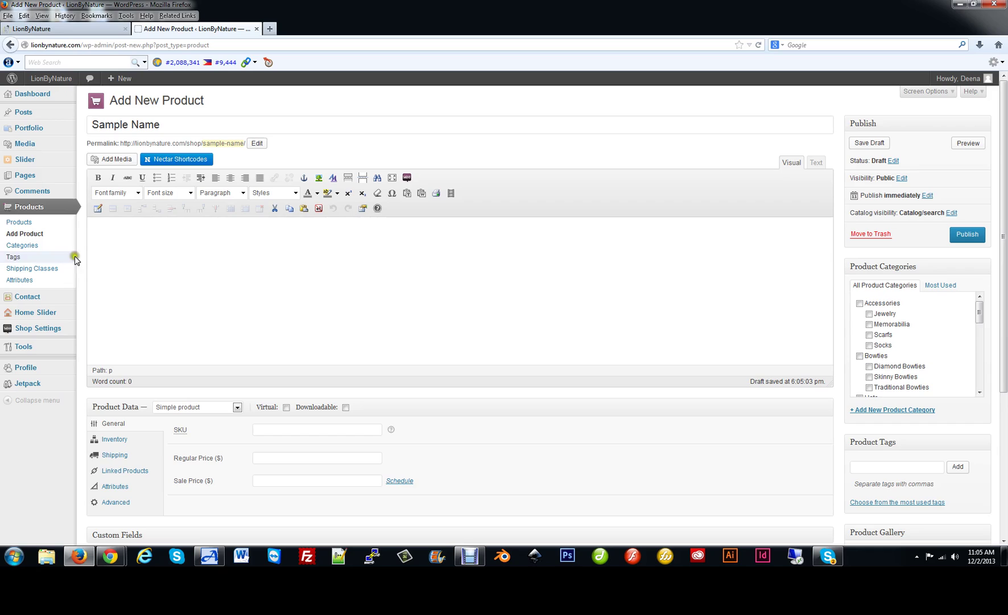
{"action": "left_click", "coordinate": [148, 277]}
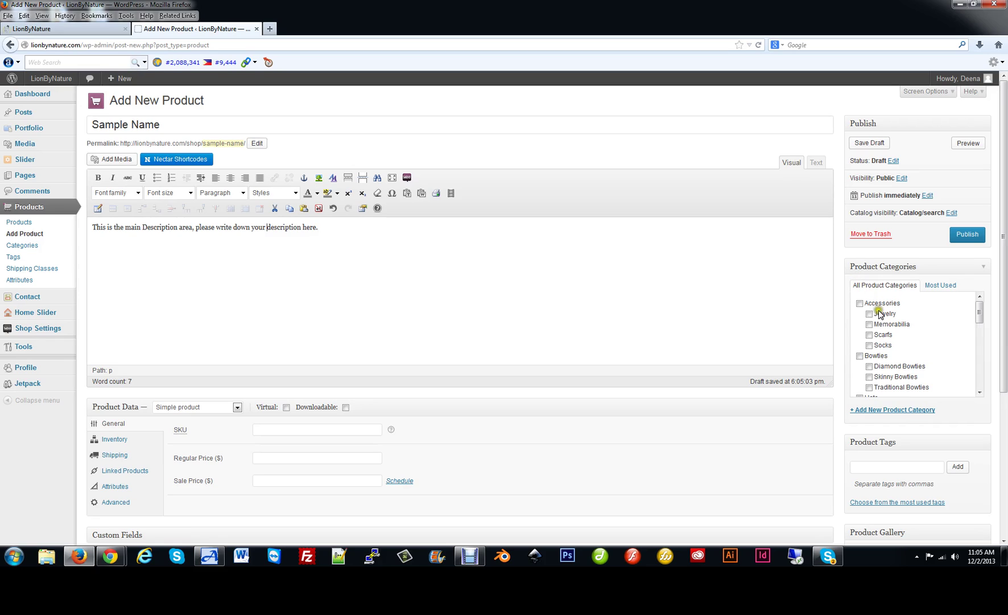
Tick the Bowties and Traditional Bowties categories, then return to the description's end
{"action": "left_click", "coordinate": [947, 324]}
{"action": "scroll", "coordinate": [962, 319], "scroll_direction": "down", "scroll_amount": 1}
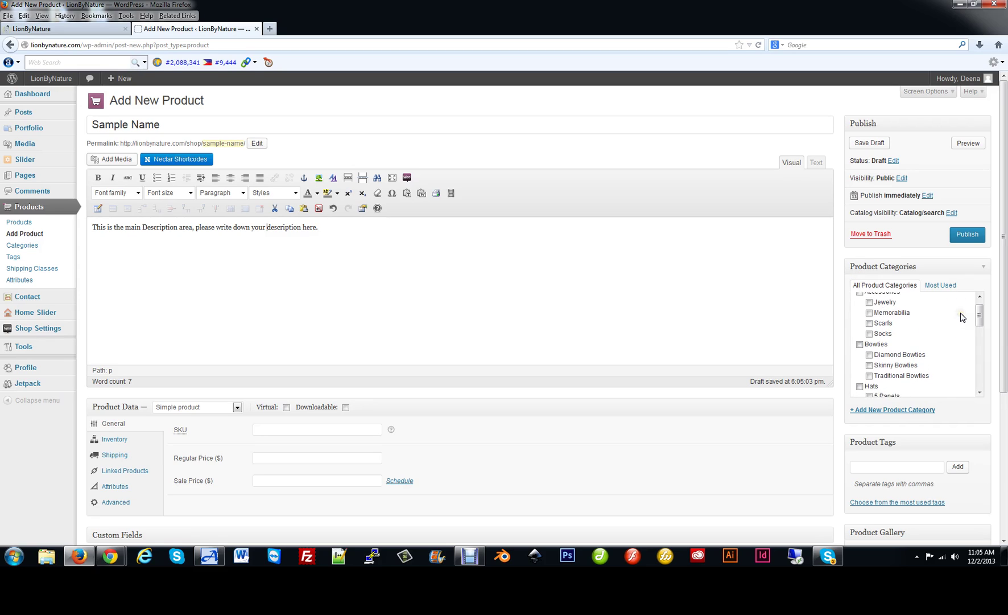
{"action": "left_click", "coordinate": [859, 335]}
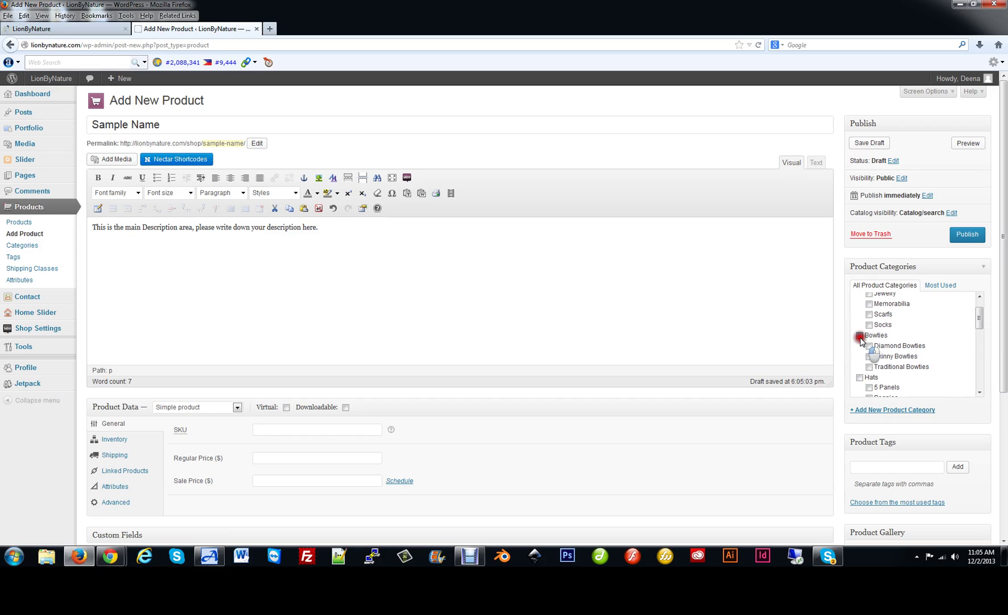
{"action": "scroll", "coordinate": [946, 334], "scroll_direction": "down", "scroll_amount": 1}
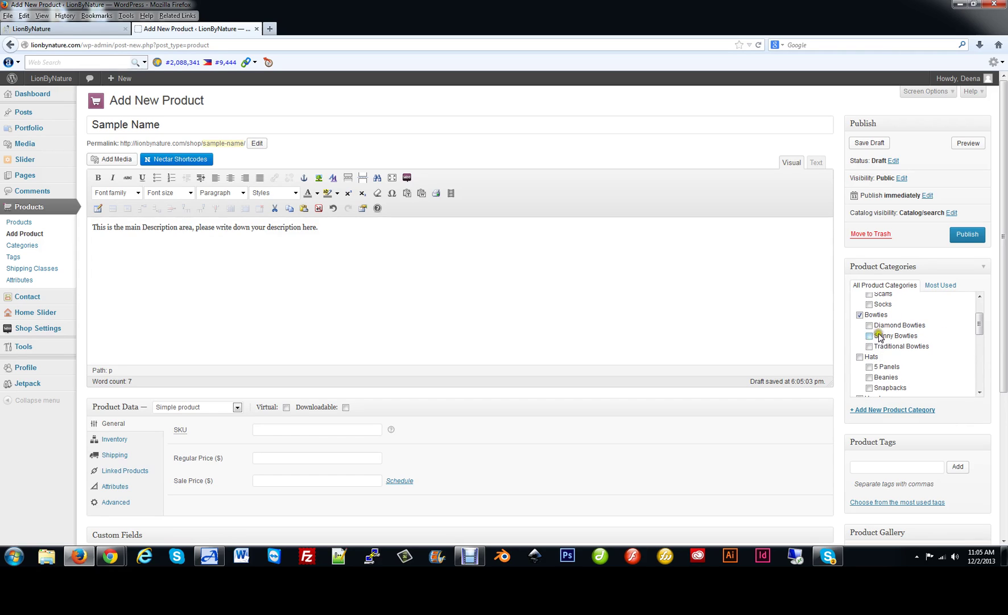
{"action": "left_click", "coordinate": [875, 359]}
{"action": "left_click", "coordinate": [869, 346]}
{"action": "left_click", "coordinate": [532, 309]}
Enter SKU BOWTIE1, regular price $35.00 and sale price $25.00 in Product Data
{"action": "left_click", "coordinate": [275, 429]}
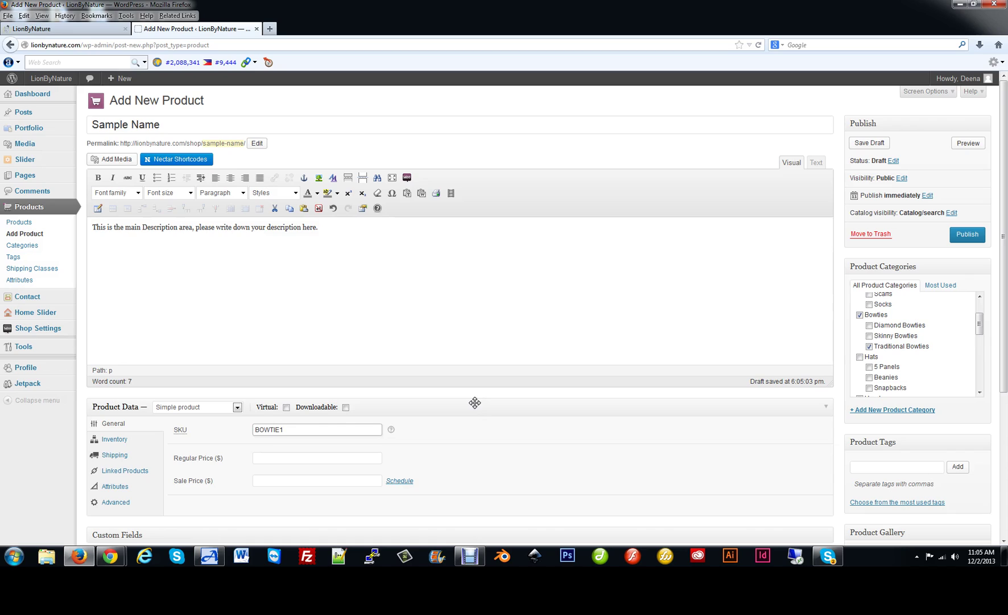
{"action": "left_click", "coordinate": [341, 454]}
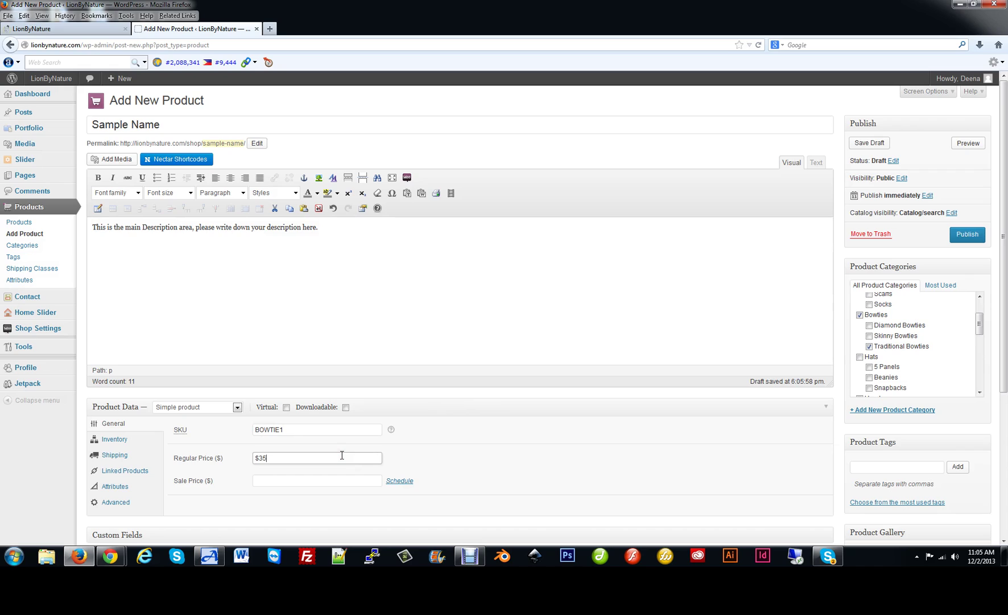
{"action": "left_click", "coordinate": [325, 481]}
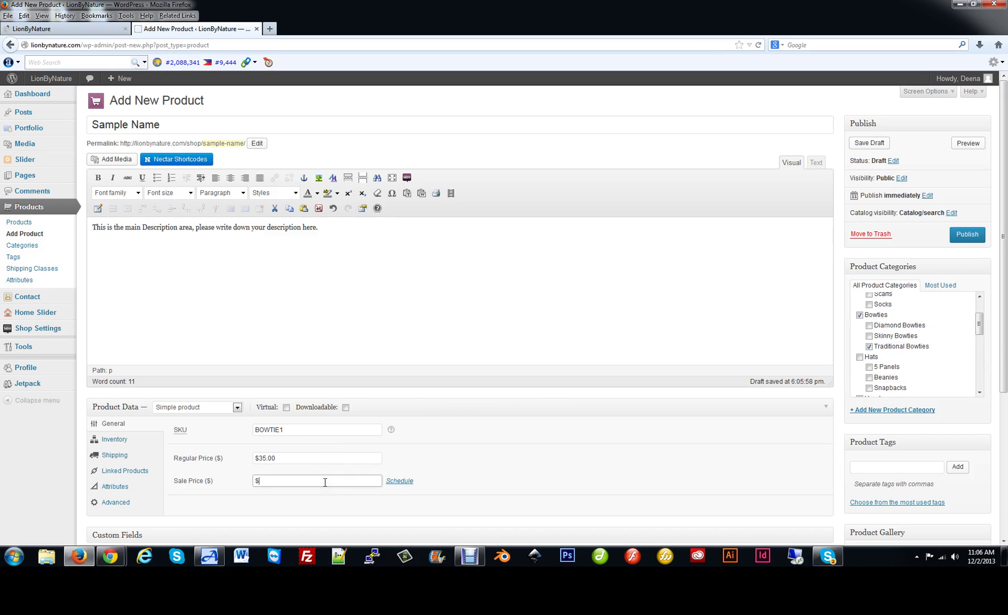
{"action": "left_click", "coordinate": [489, 460]}
{"action": "left_click", "coordinate": [112, 441]}
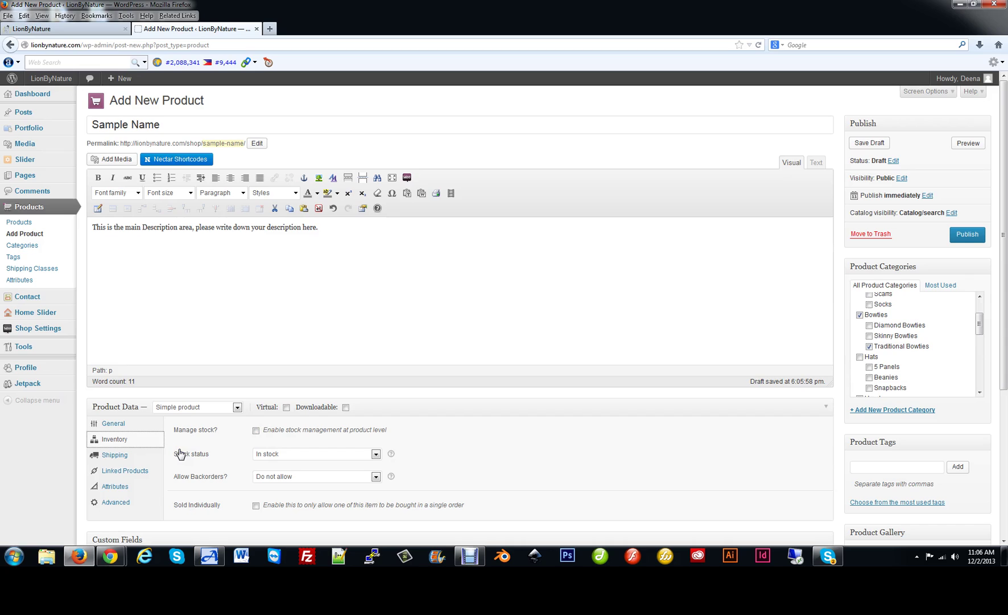
{"action": "left_click", "coordinate": [113, 424]}
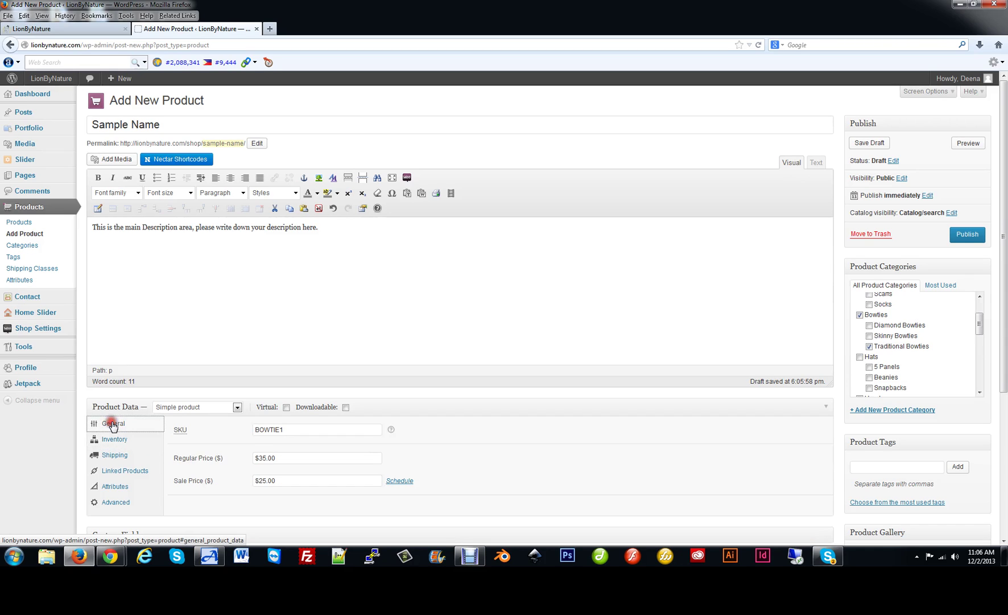
Change the Product Data type to Variable product
{"action": "left_click", "coordinate": [197, 409]}
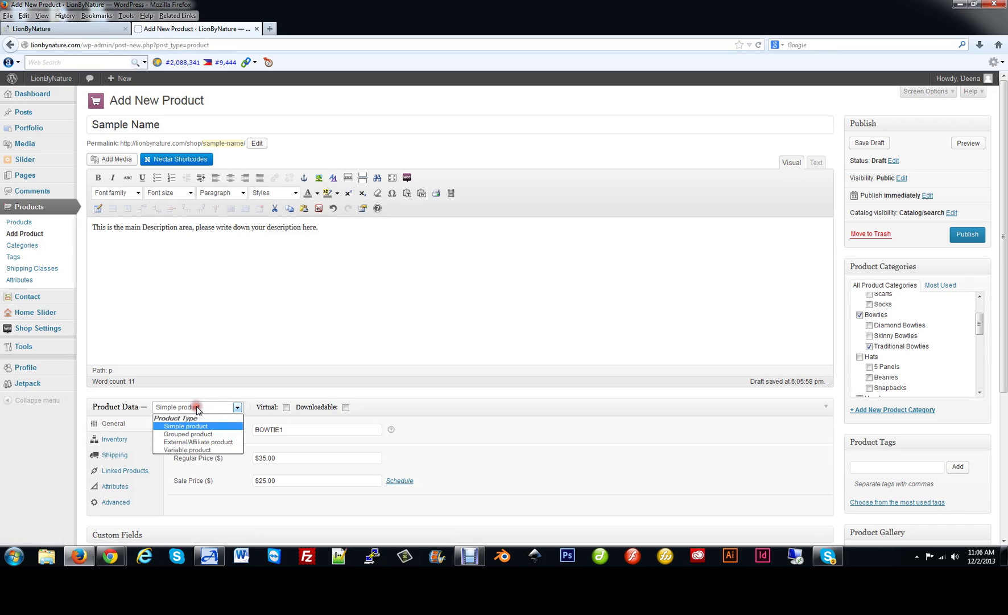
{"action": "left_click", "coordinate": [189, 451]}
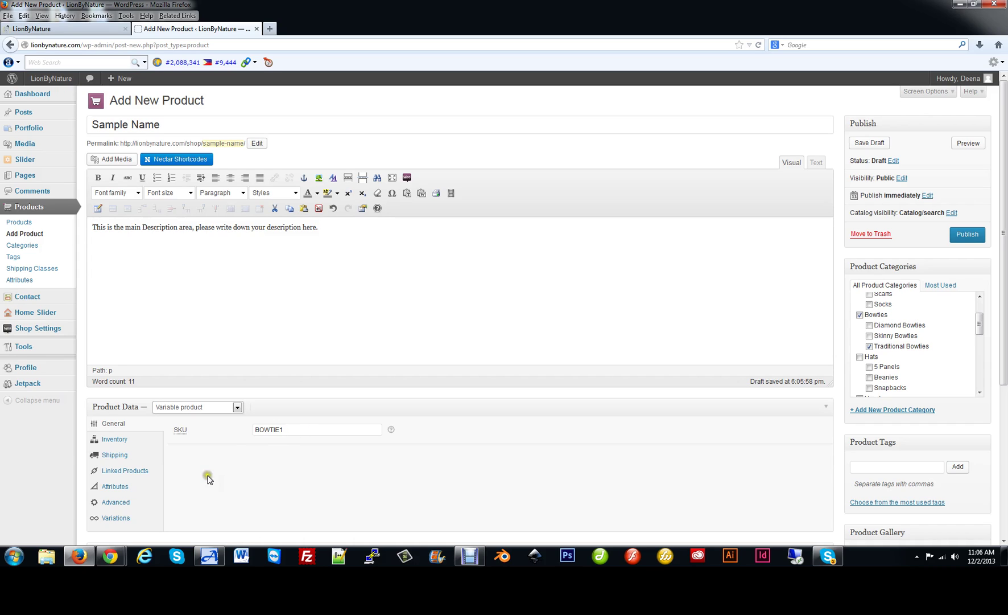
Add the Size attribute to the product on the Attributes tab
{"action": "left_click", "coordinate": [116, 491]}
{"action": "scroll", "coordinate": [304, 444], "scroll_direction": "down", "scroll_amount": 4}
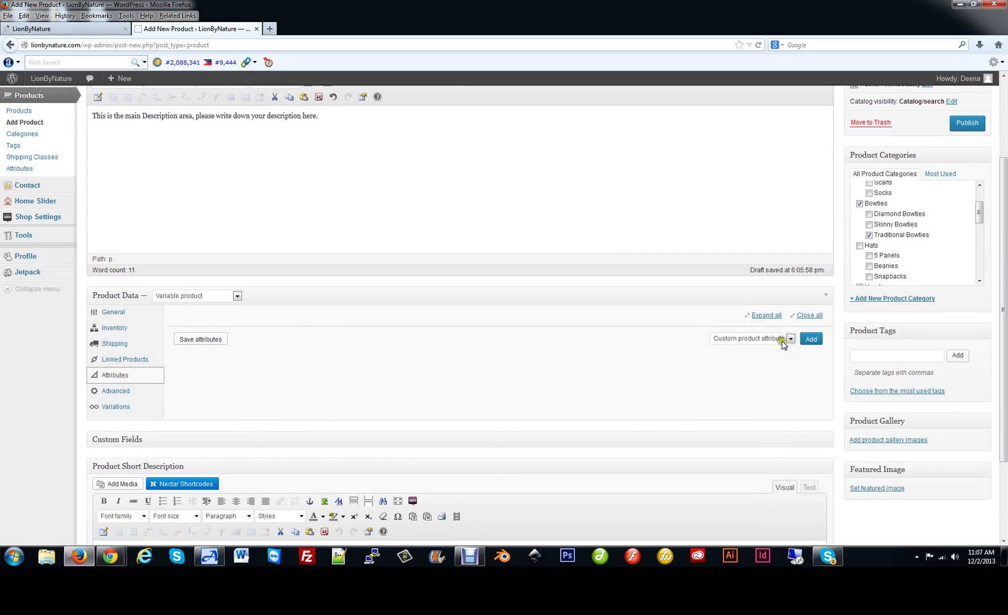
{"action": "left_click", "coordinate": [748, 339]}
{"action": "left_click", "coordinate": [676, 349]}
{"action": "left_click", "coordinate": [724, 339]}
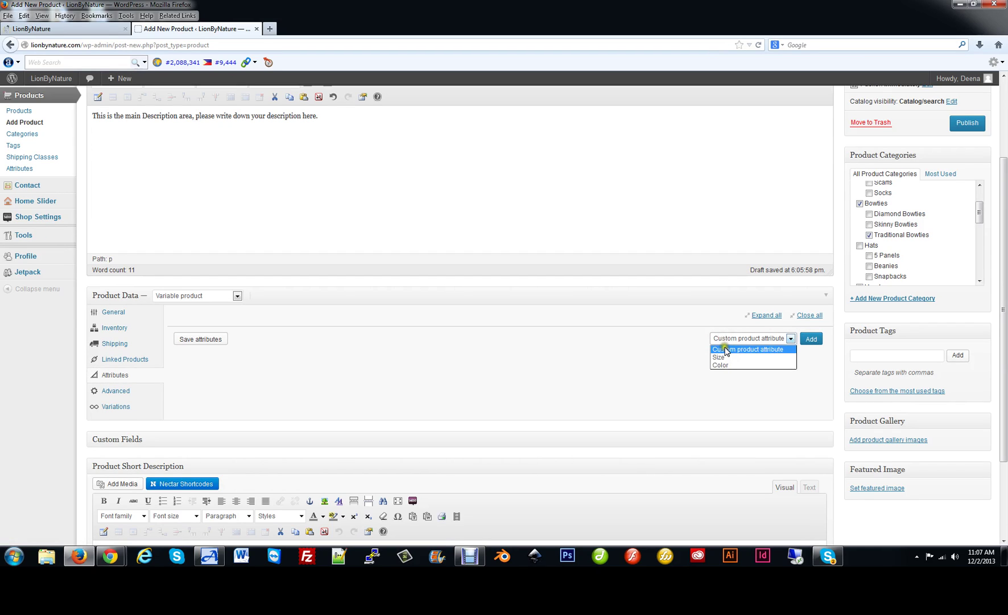
{"action": "left_click", "coordinate": [719, 357]}
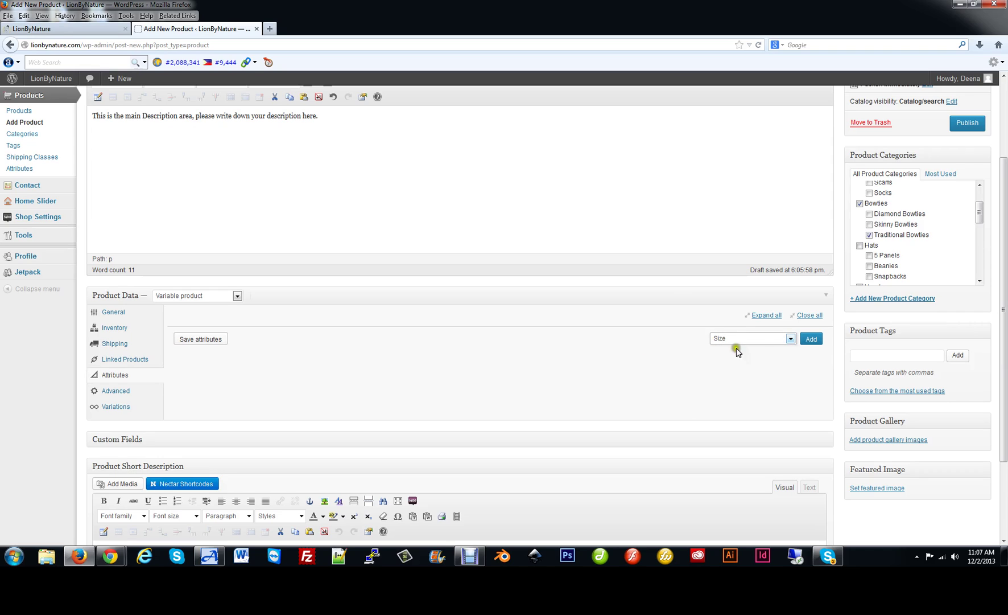
{"action": "left_click", "coordinate": [811, 340]}
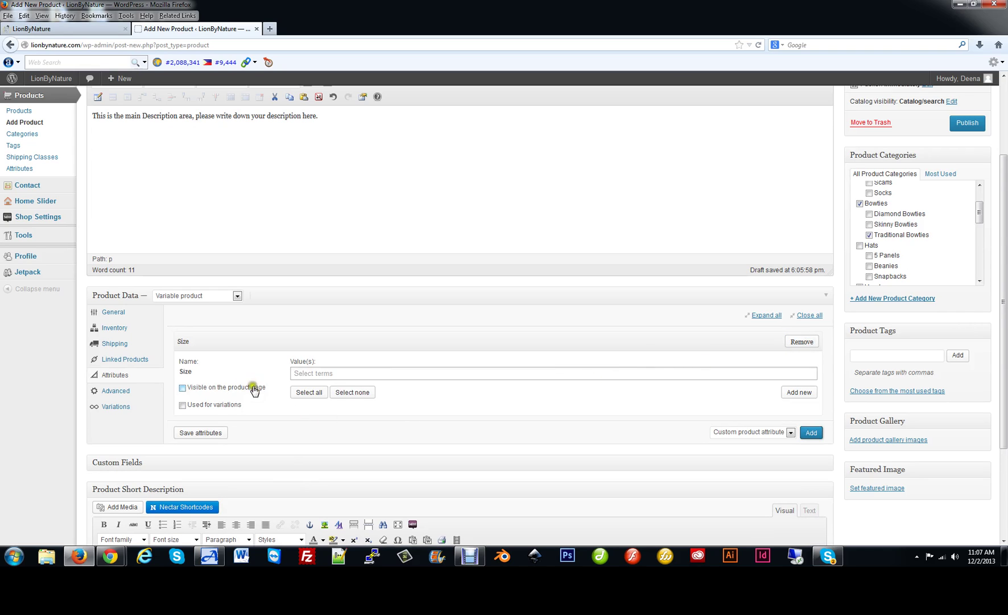
Make Size visible and used for variations, keeping only Large, Medium and Small
{"action": "left_click", "coordinate": [182, 388]}
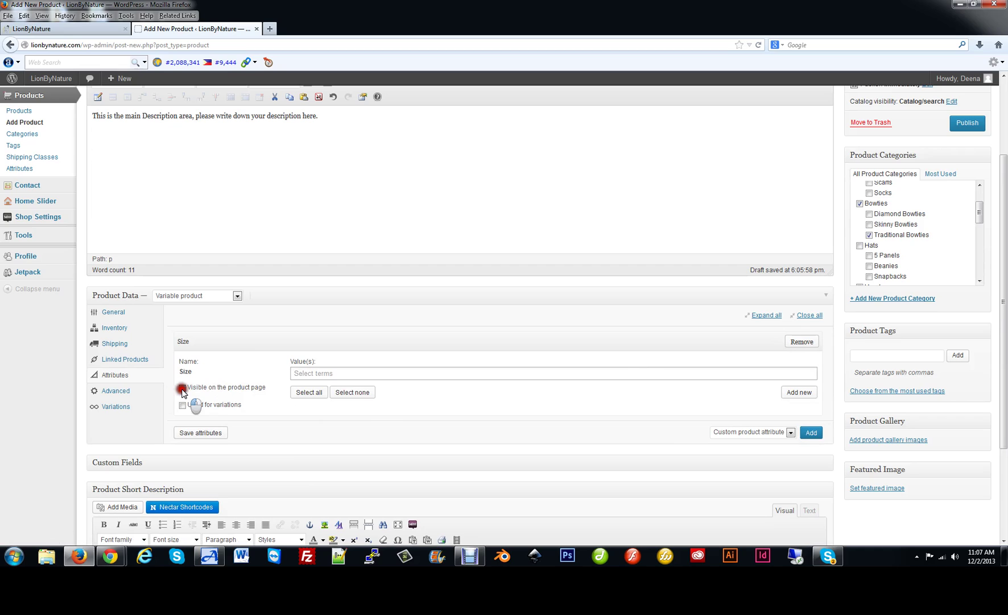
{"action": "left_click", "coordinate": [182, 406]}
{"action": "left_click", "coordinate": [304, 393]}
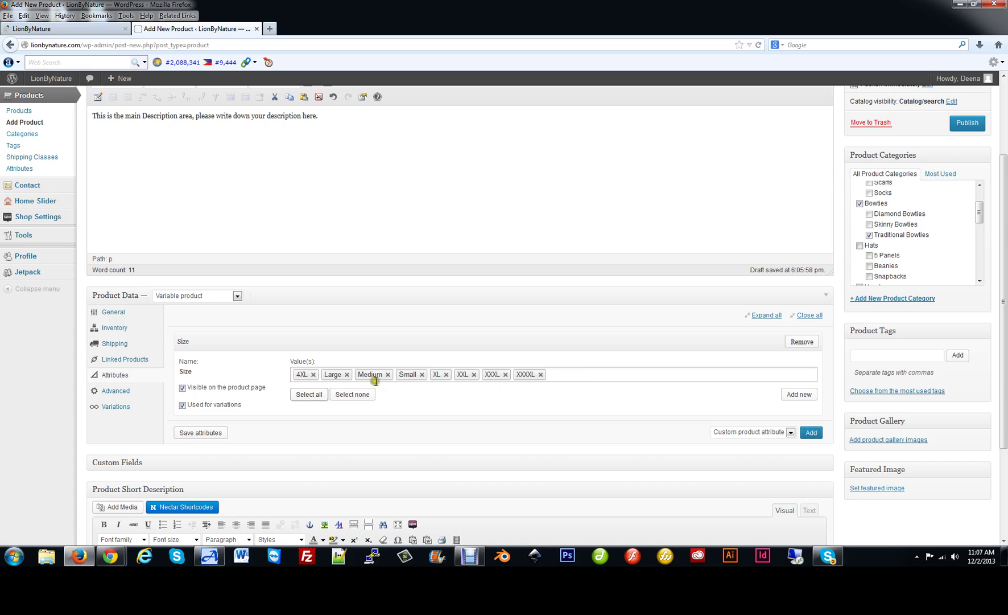
{"action": "left_click", "coordinate": [313, 375]}
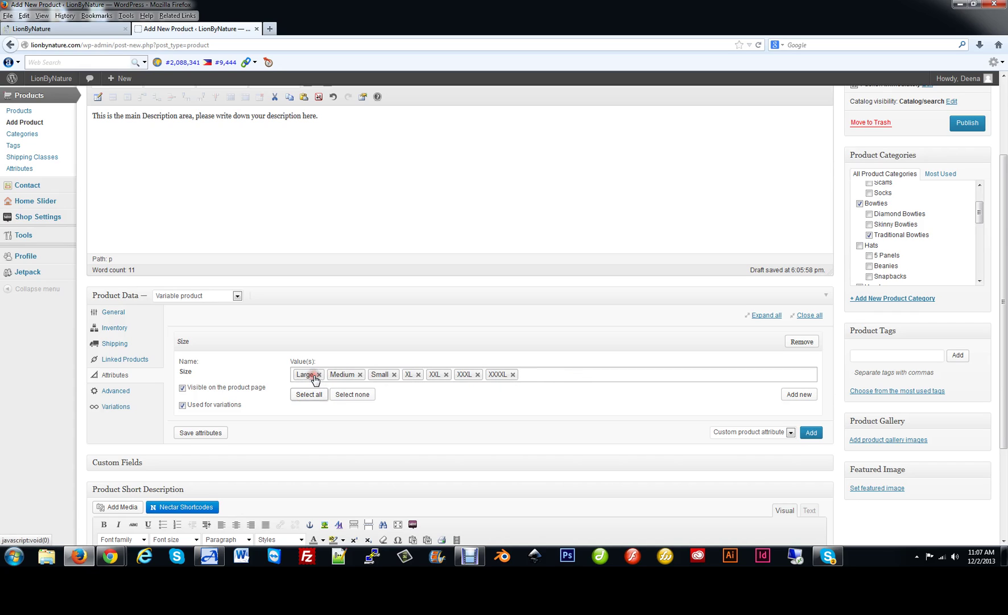
{"action": "left_click", "coordinate": [419, 374]}
{"action": "left_click", "coordinate": [423, 374]}
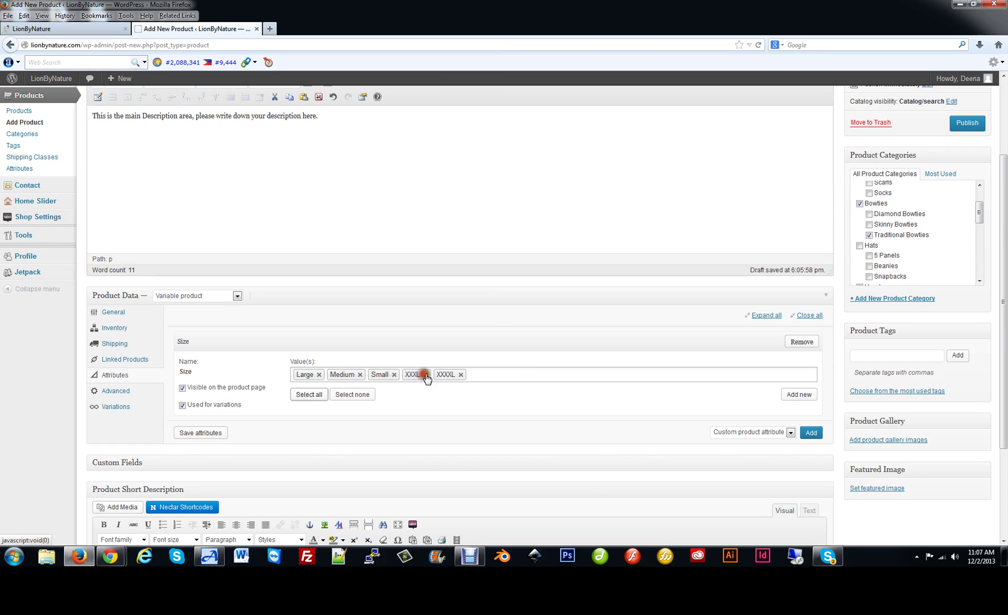
{"action": "left_click", "coordinate": [428, 375]}
{"action": "left_click", "coordinate": [429, 374]}
{"action": "scroll", "coordinate": [486, 389], "scroll_direction": "down", "scroll_amount": 4}
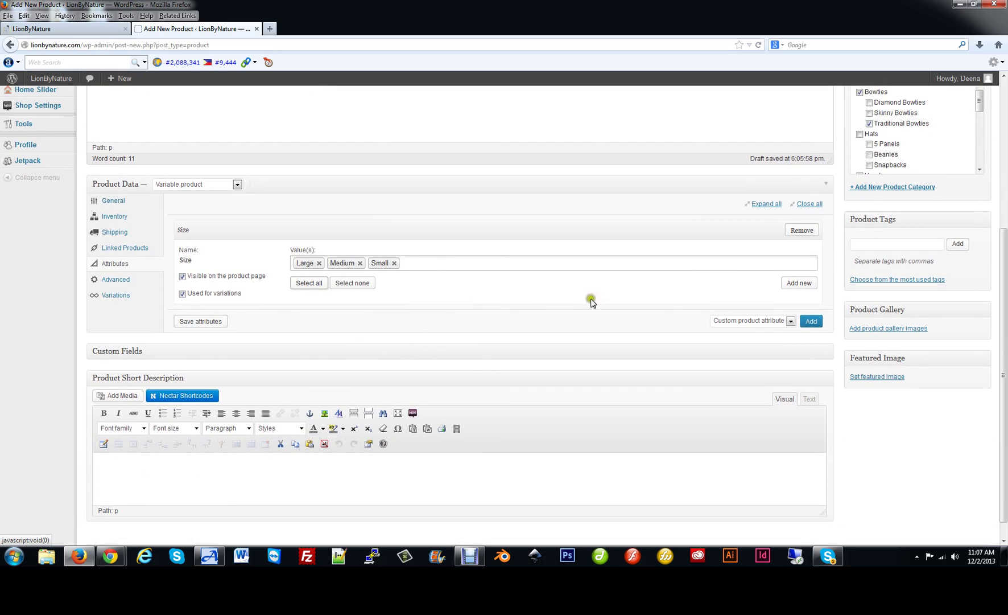
Add the Color attribute to the product, visible on the product page and used for variations
{"action": "left_click", "coordinate": [734, 323]}
{"action": "left_click", "coordinate": [718, 347]}
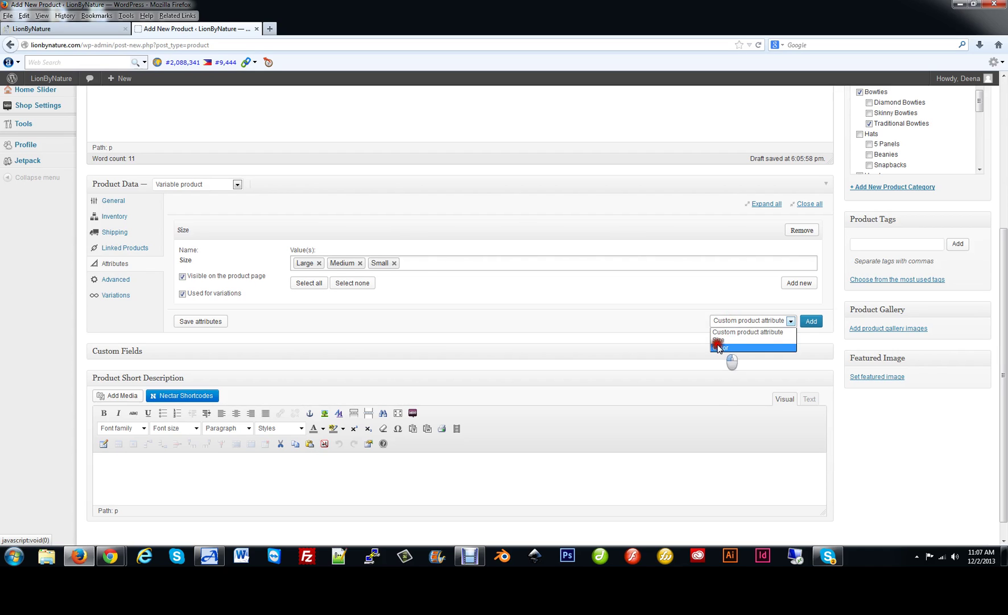
{"action": "left_click", "coordinate": [808, 322]}
{"action": "left_click", "coordinate": [182, 366]}
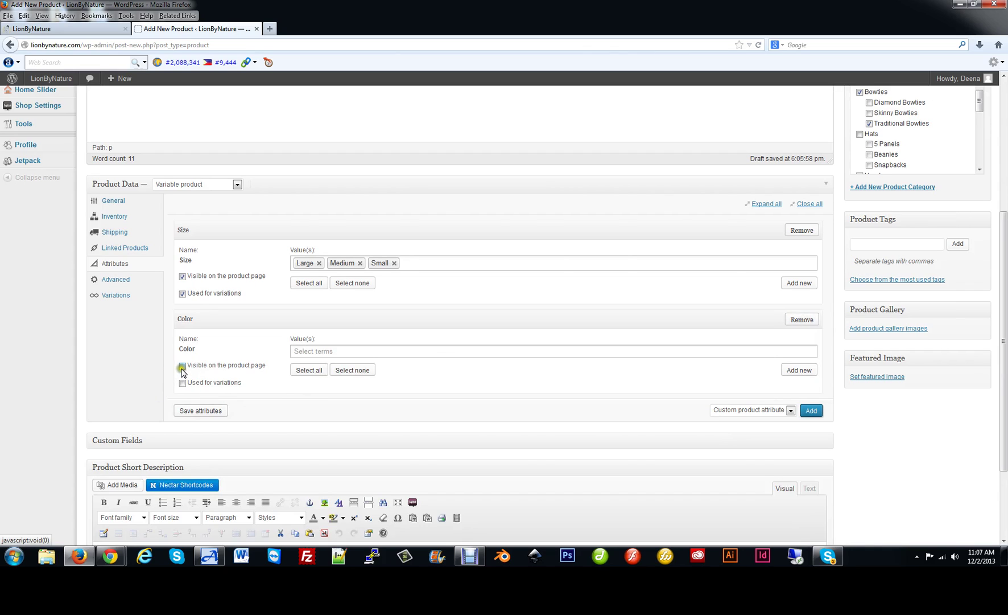
{"action": "left_click", "coordinate": [182, 367]}
{"action": "left_click", "coordinate": [183, 383]}
Fill Color with all colours, remove all but Black and Blue, and save the attributes
{"action": "left_click", "coordinate": [320, 373]}
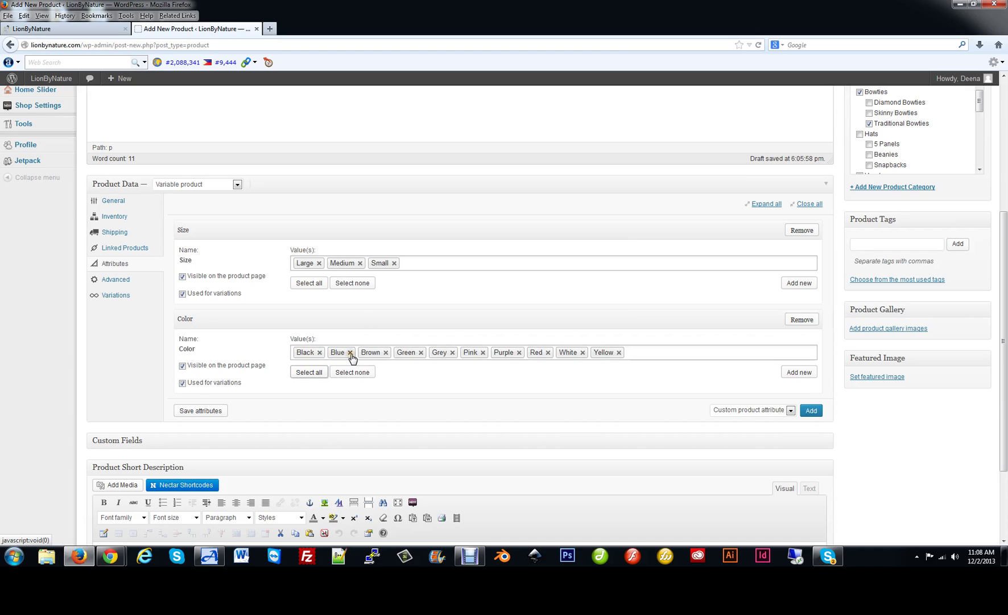
{"action": "left_click", "coordinate": [386, 353]}
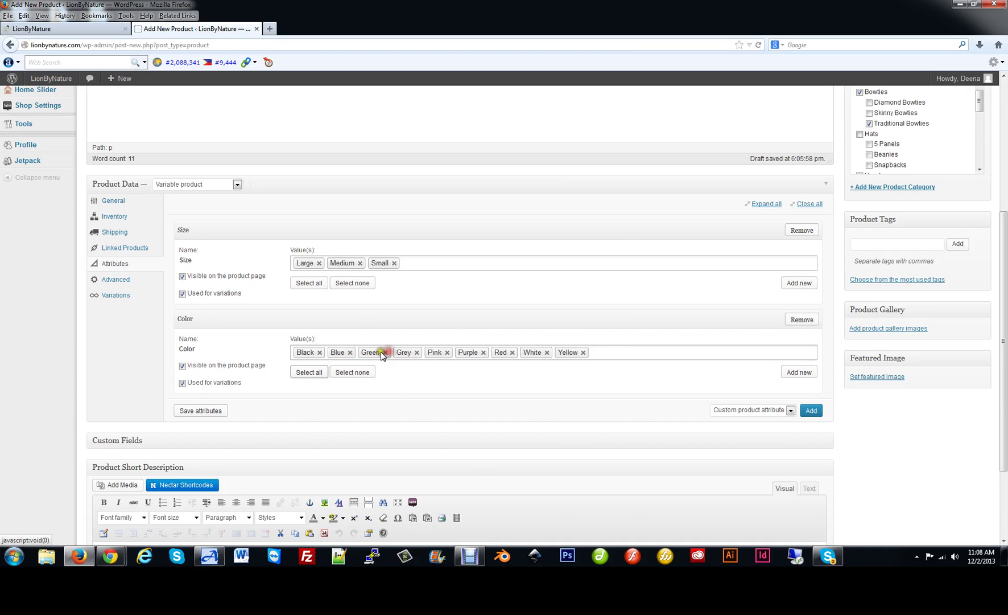
{"action": "left_click", "coordinate": [390, 354]}
{"action": "left_click", "coordinate": [383, 353]}
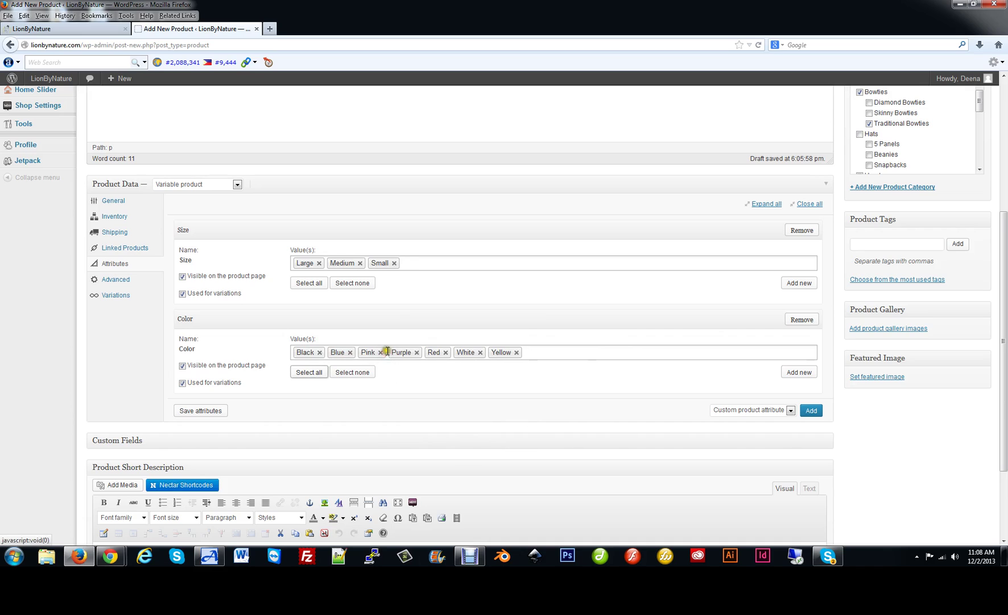
{"action": "left_click", "coordinate": [384, 352]}
{"action": "left_click", "coordinate": [384, 352]}
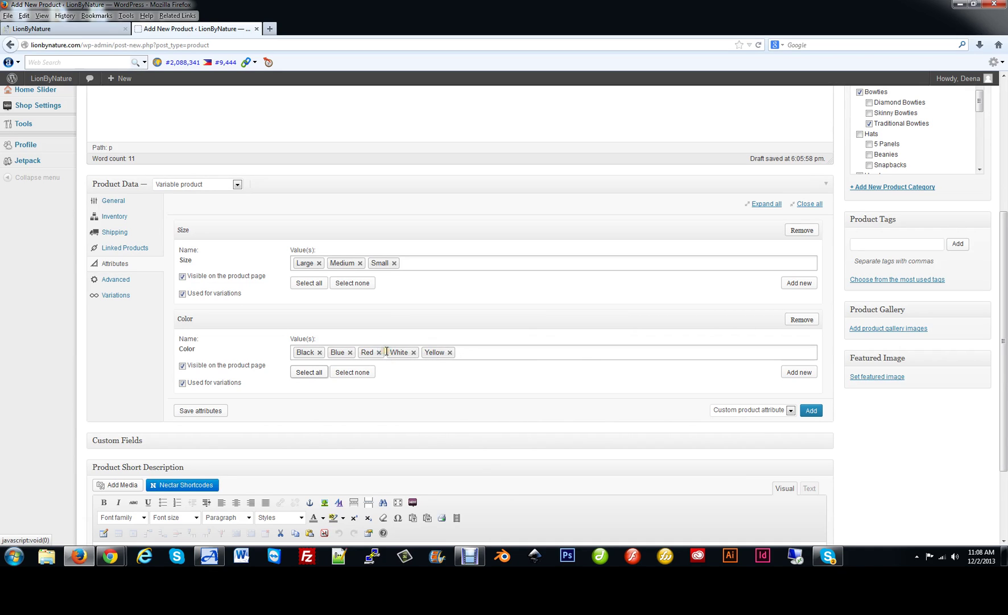
{"action": "left_click", "coordinate": [384, 353]}
{"action": "left_click", "coordinate": [385, 353]}
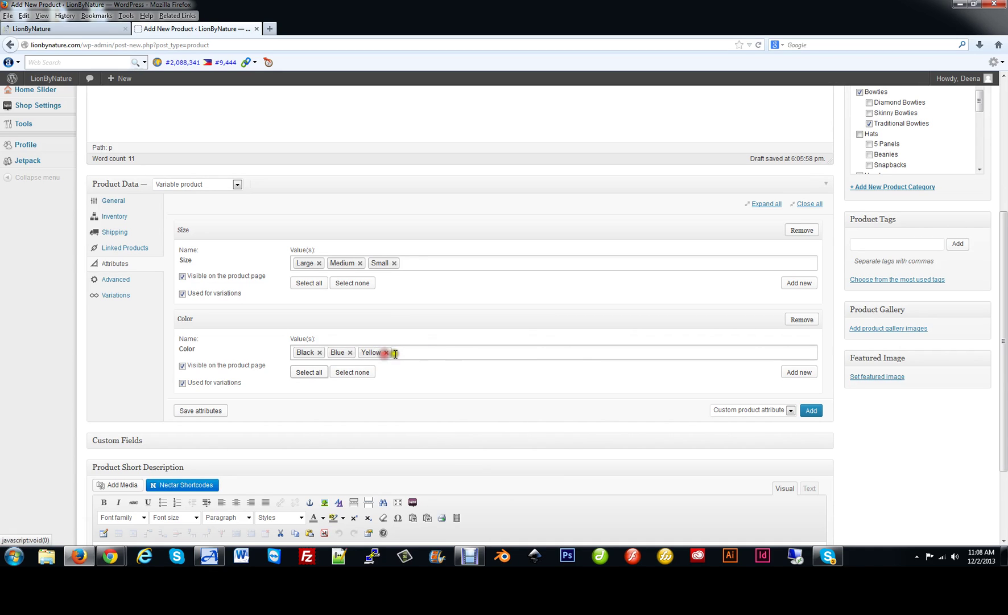
{"action": "left_click", "coordinate": [387, 353]}
{"action": "scroll", "coordinate": [109, 367], "scroll_direction": "down", "scroll_amount": 2}
{"action": "left_click", "coordinate": [209, 356]}
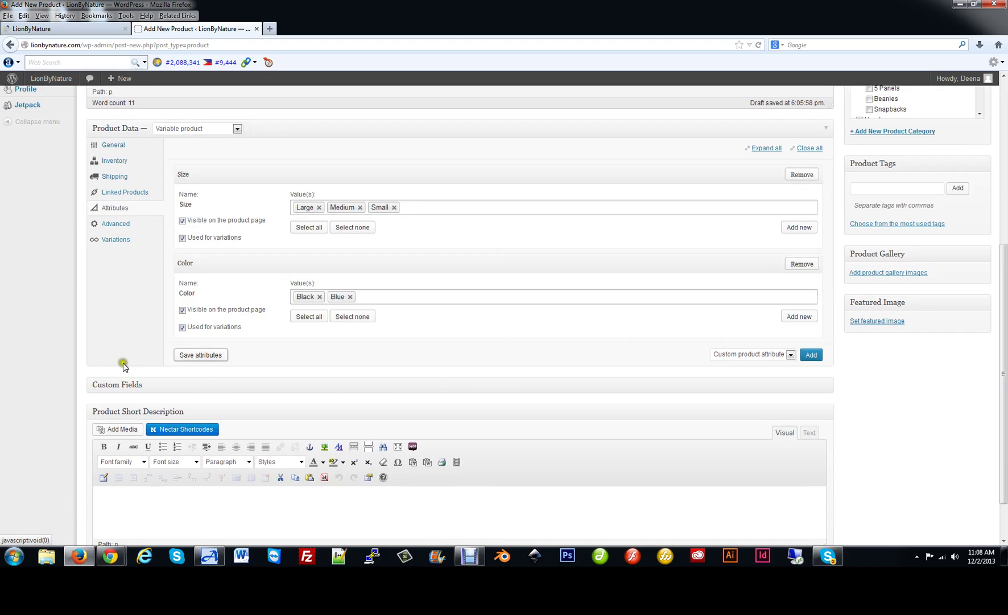
{"action": "scroll", "coordinate": [124, 360], "scroll_direction": "up", "scroll_amount": 5}
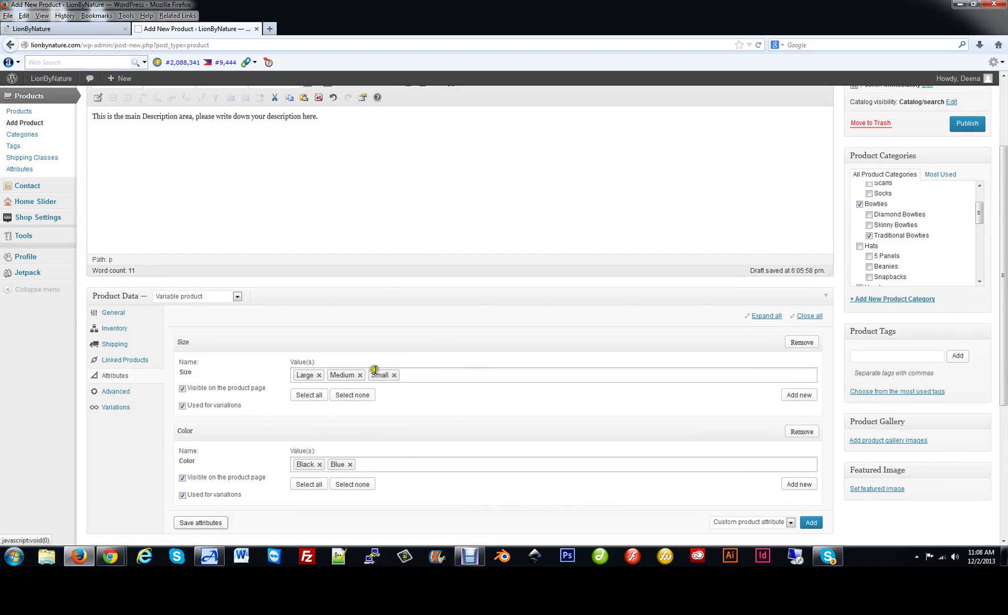
Link all variations in the Variations tab, creating 6 variations starting with #135 Large Black
{"action": "left_click", "coordinate": [115, 408]}
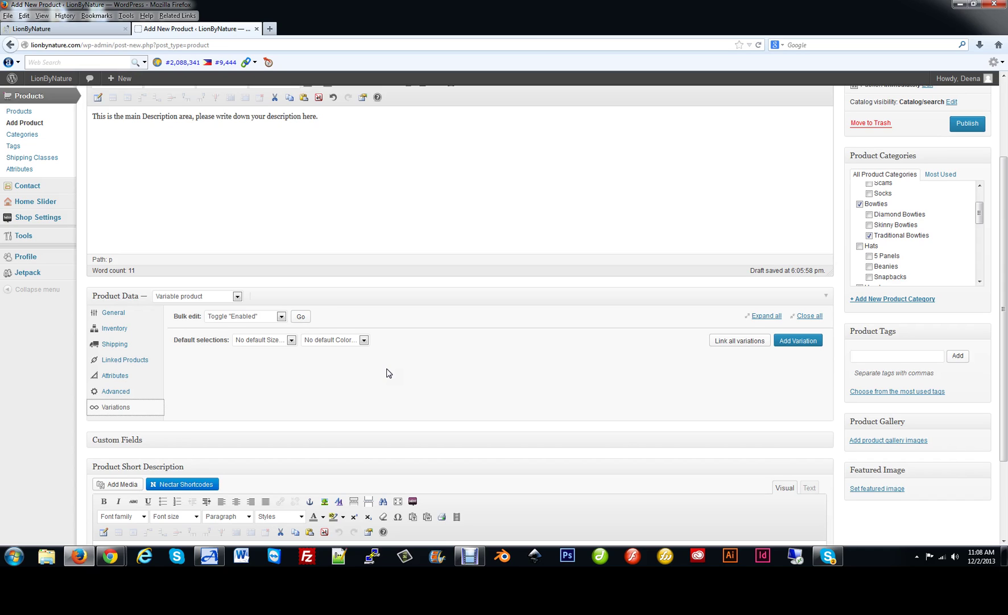
{"action": "left_click", "coordinate": [722, 344]}
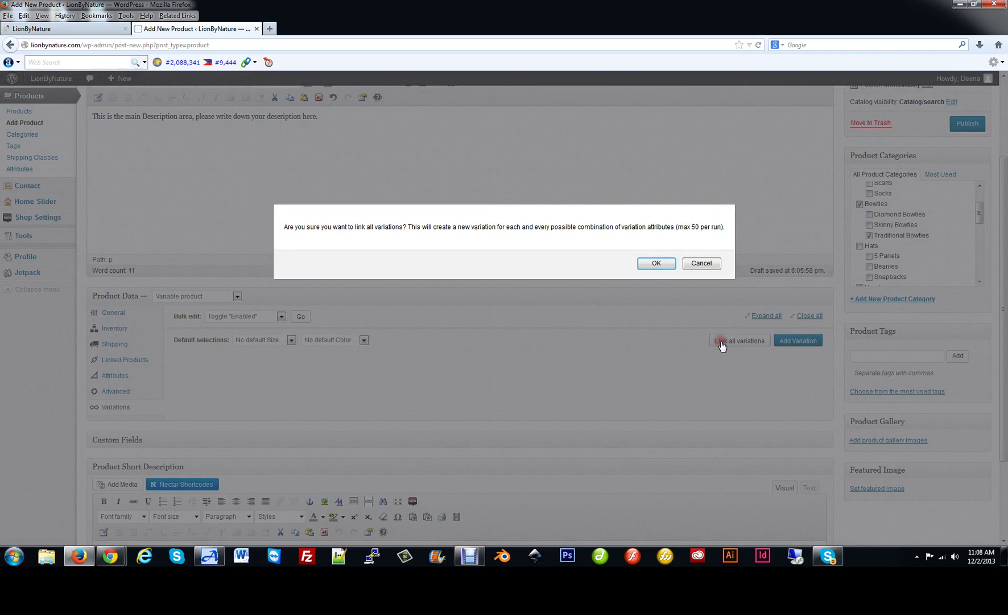
{"action": "left_click", "coordinate": [656, 263]}
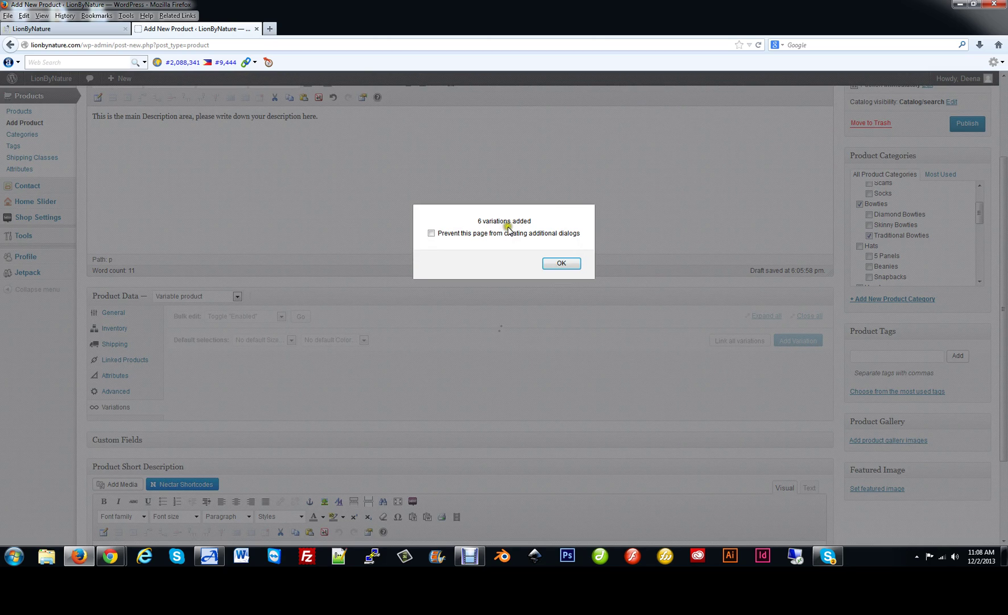
{"action": "left_click", "coordinate": [560, 264]}
{"action": "scroll", "coordinate": [512, 368], "scroll_direction": "down", "scroll_amount": 5}
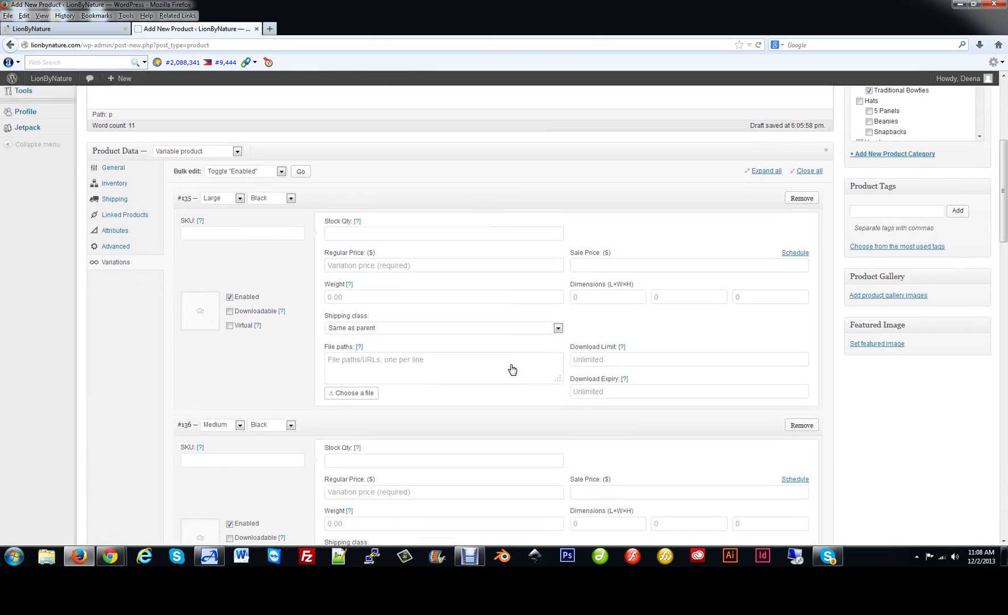
Give the Large Black variation a regular price of 35 and a sale price of 25
{"action": "scroll", "coordinate": [512, 368], "scroll_direction": "up", "scroll_amount": 3}
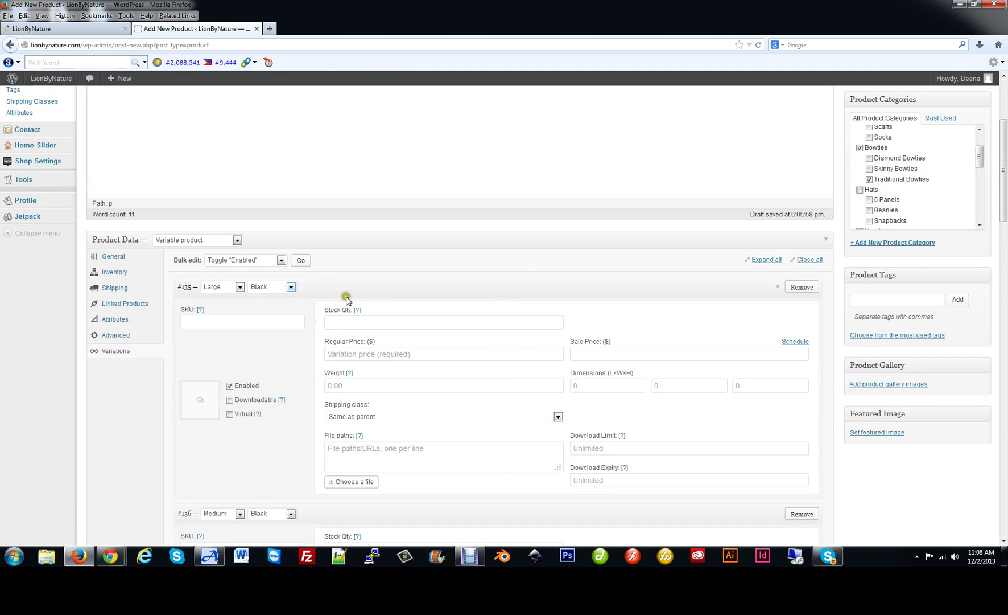
{"action": "scroll", "coordinate": [376, 325], "scroll_direction": "down", "scroll_amount": 5}
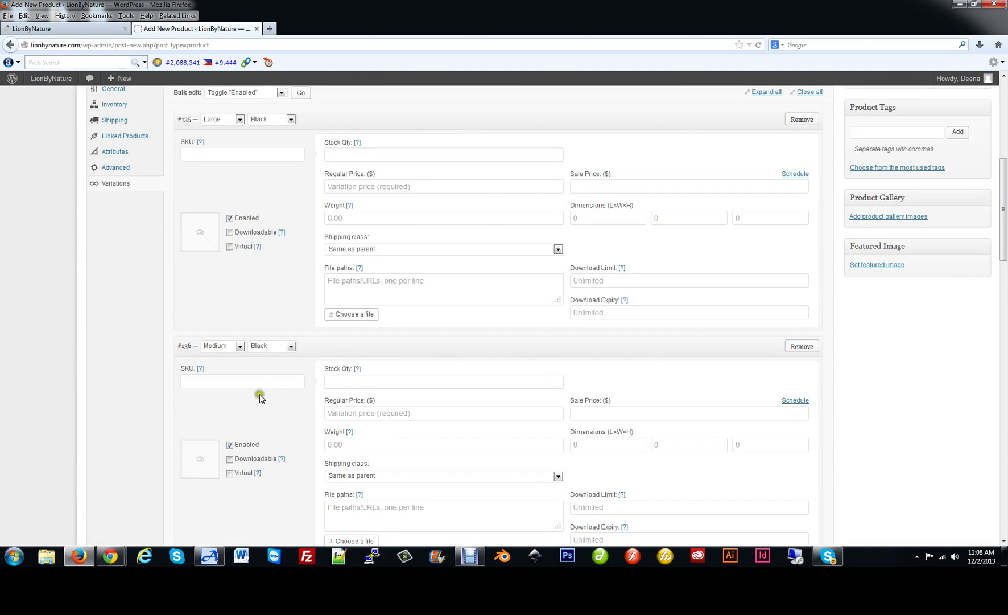
{"action": "scroll", "coordinate": [259, 394], "scroll_direction": "down", "scroll_amount": 6}
{"action": "scroll", "coordinate": [239, 387], "scroll_direction": "down", "scroll_amount": 12}
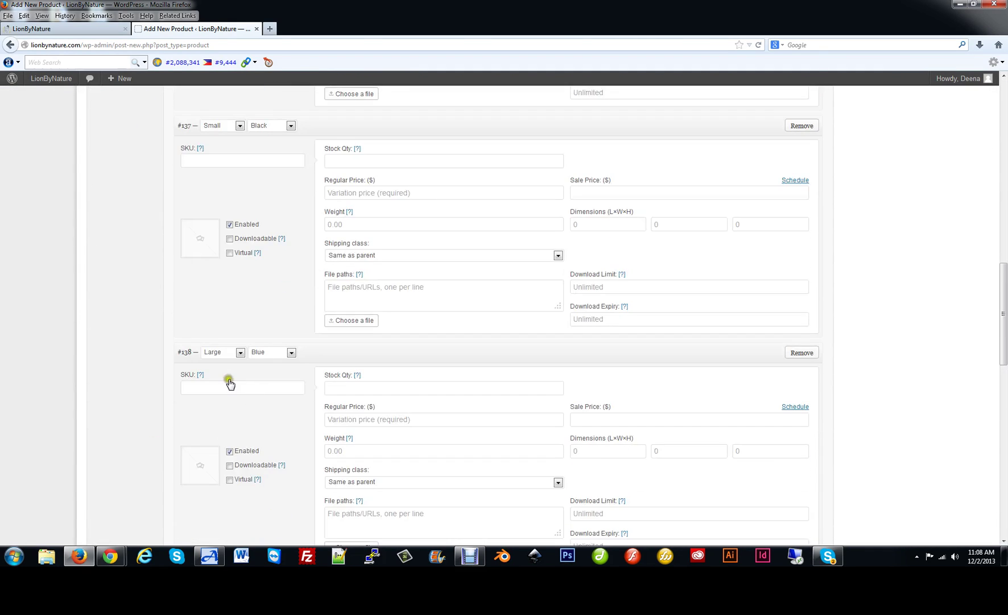
{"action": "scroll", "coordinate": [218, 443], "scroll_direction": "down", "scroll_amount": 5}
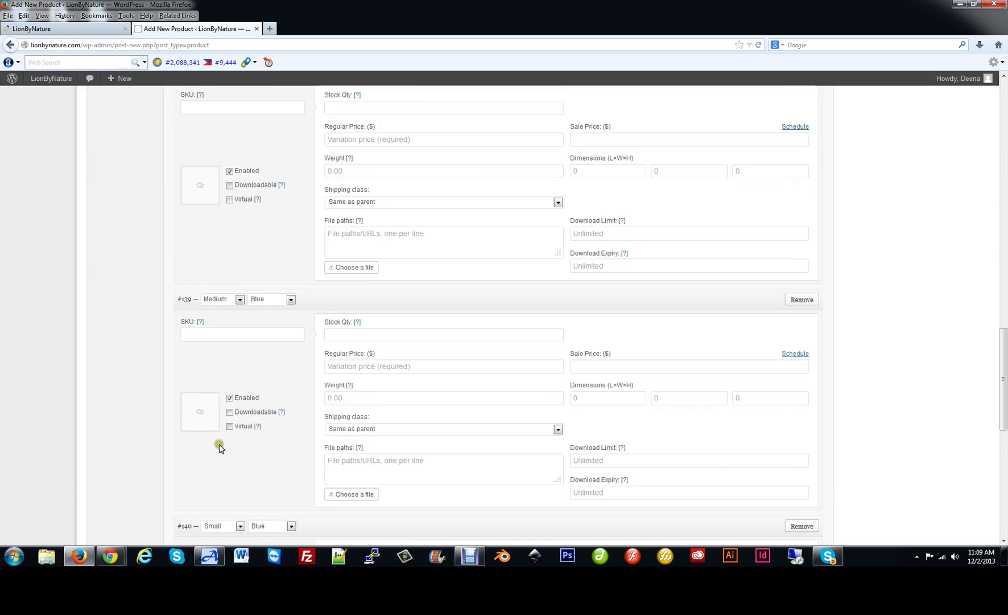
{"action": "scroll", "coordinate": [296, 405], "scroll_direction": "up", "scroll_amount": 20}
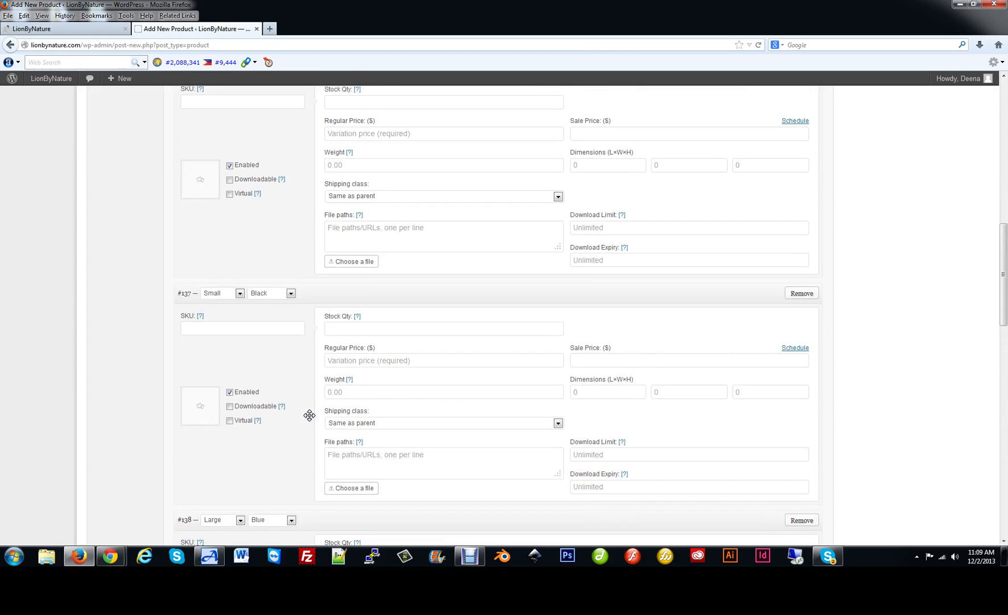
{"action": "scroll", "coordinate": [309, 416], "scroll_direction": "up", "scroll_amount": 1}
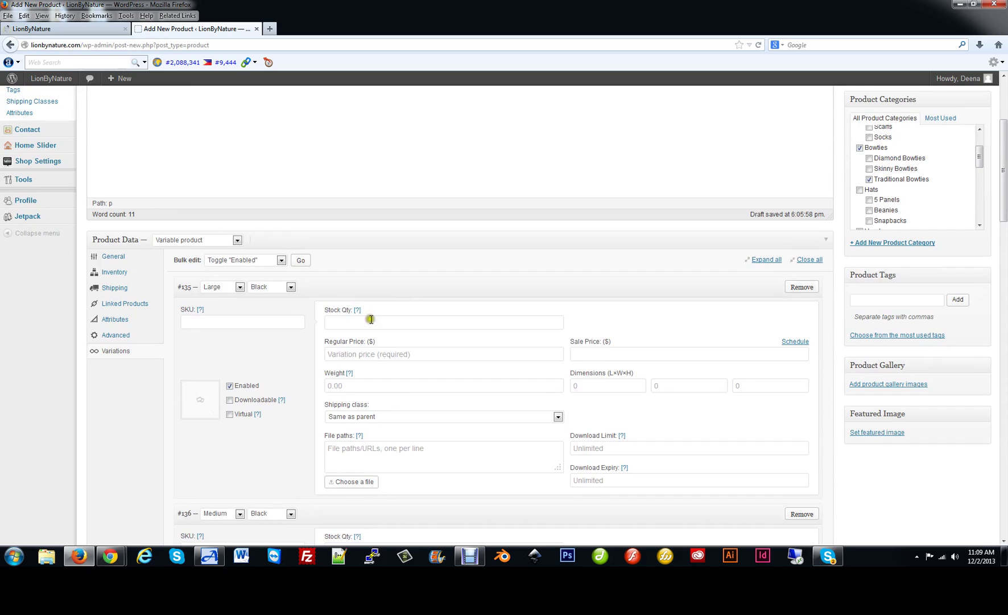
{"action": "left_click", "coordinate": [392, 354]}
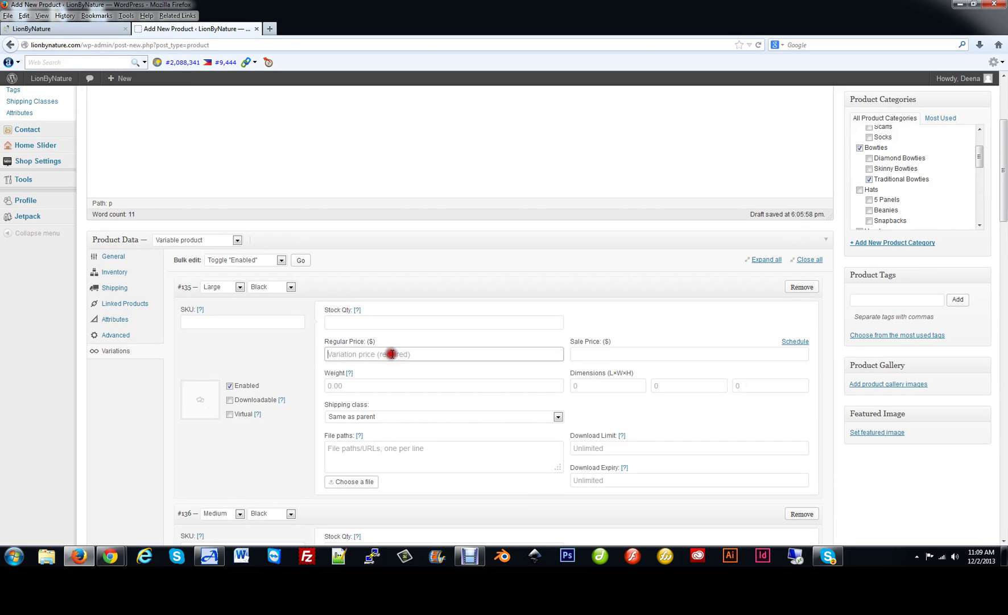
{"action": "type", "text": "35"}
{"action": "key", "text": "Tab"}
{"action": "left_click", "coordinate": [627, 354]}
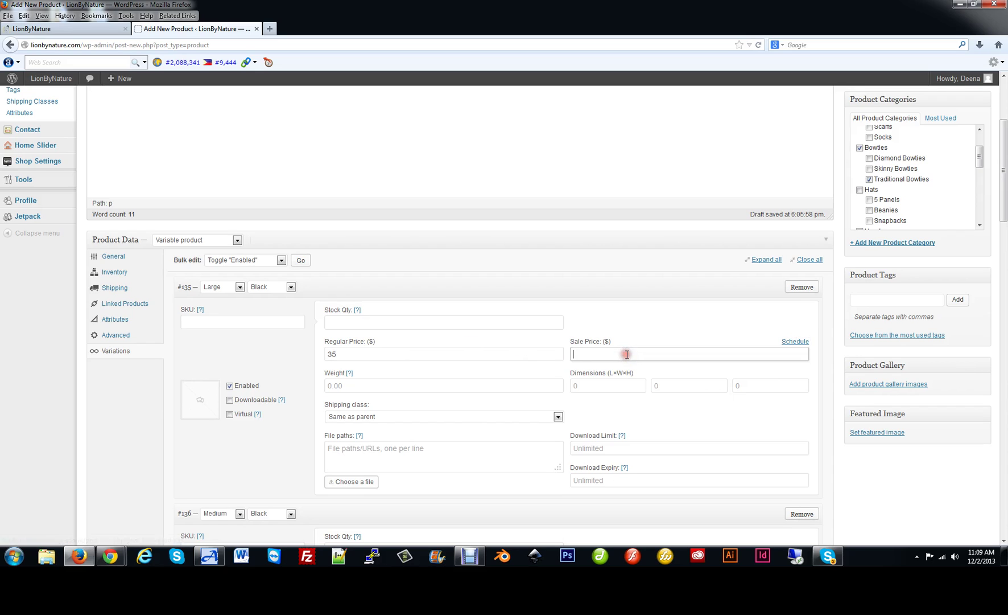
{"action": "left_click", "coordinate": [632, 406]}
Price the Medium Black variation at 35 regular and 25 sale
{"action": "scroll", "coordinate": [633, 406], "scroll_direction": "down", "scroll_amount": 1}
{"action": "scroll", "coordinate": [636, 409], "scroll_direction": "down", "scroll_amount": 5}
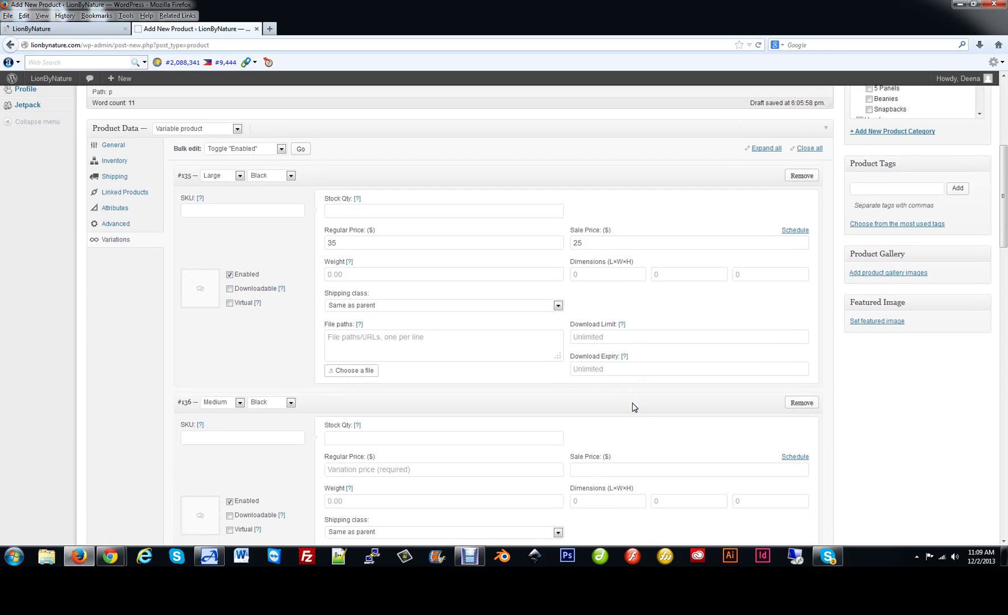
{"action": "left_click", "coordinate": [361, 357]}
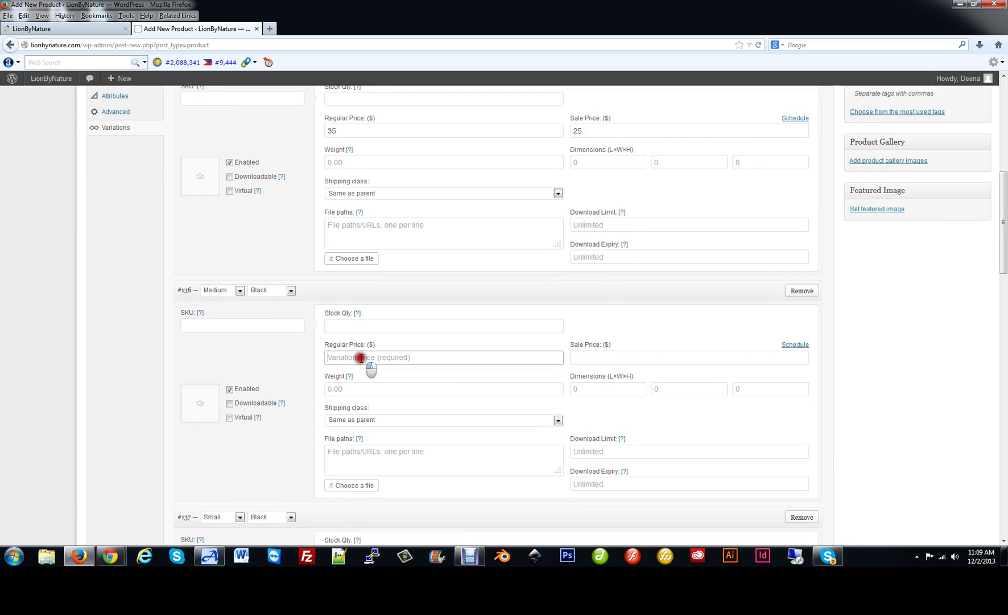
{"action": "type", "text": "35"}
{"action": "key", "text": "Tab"}
{"action": "left_click", "coordinate": [614, 358]}
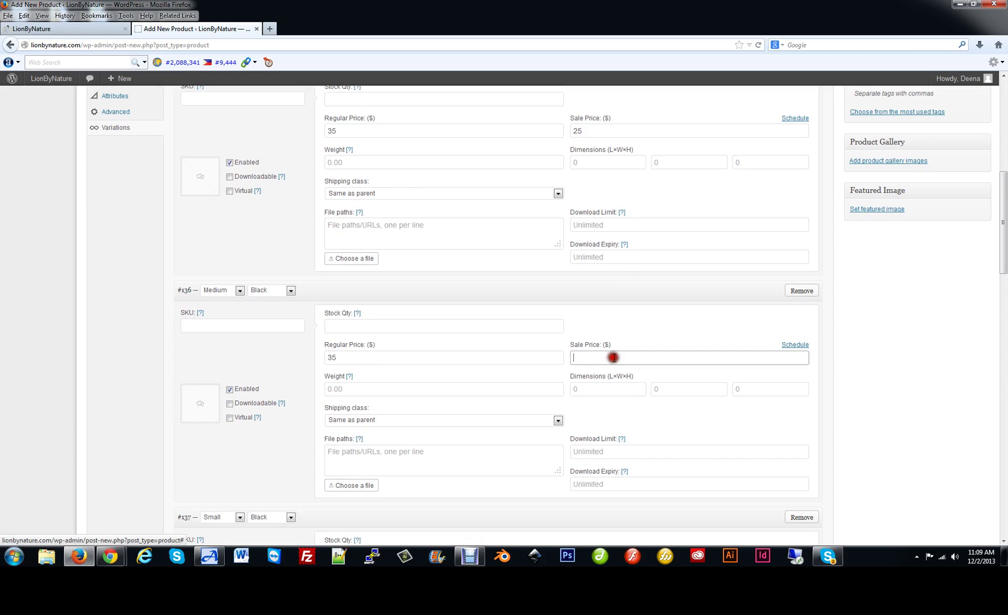
{"action": "type", "text": "25"}
{"action": "key", "text": "Tab"}
Price the Small Black variation at 35 regular and 25 sale
{"action": "scroll", "coordinate": [495, 388], "scroll_direction": "down", "scroll_amount": 3}
{"action": "scroll", "coordinate": [337, 400], "scroll_direction": "down", "scroll_amount": 3}
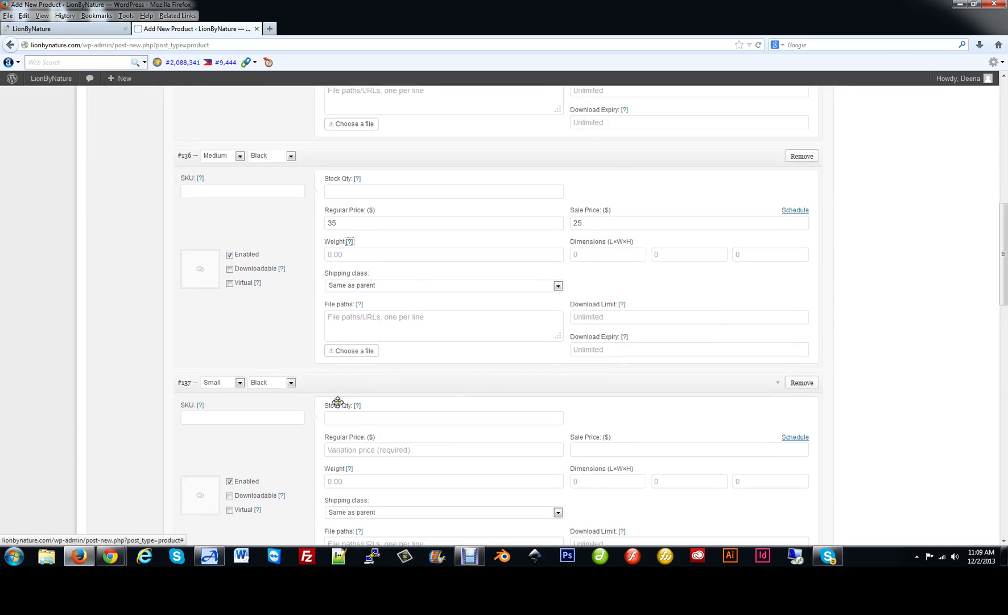
{"action": "left_click", "coordinate": [339, 361]}
{"action": "type", "text": "35"}
{"action": "key", "text": "Tab"}
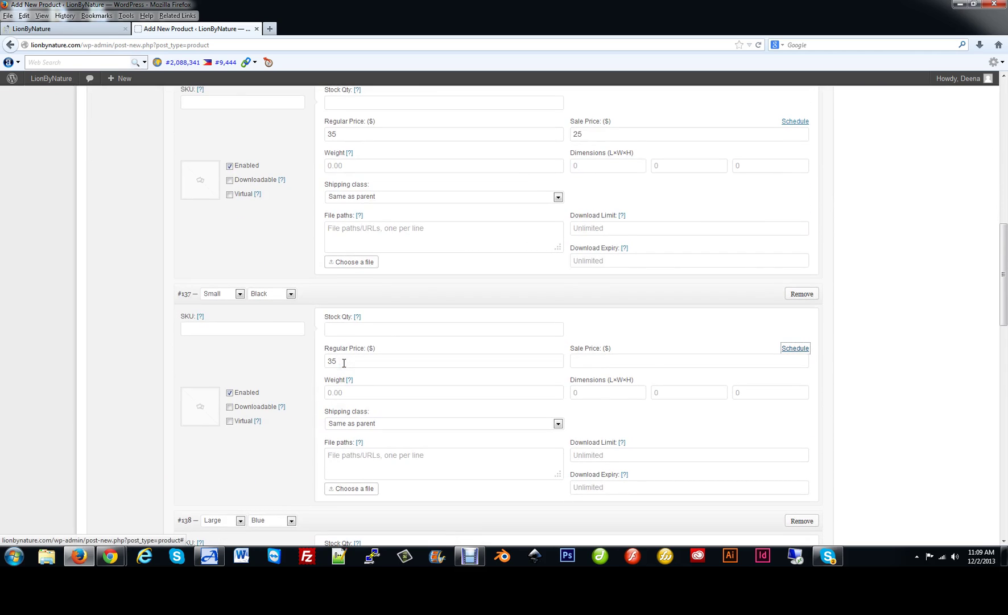
{"action": "left_click", "coordinate": [629, 363]}
{"action": "type", "text": "25"}
{"action": "scroll", "coordinate": [574, 351], "scroll_direction": "down", "scroll_amount": 5}
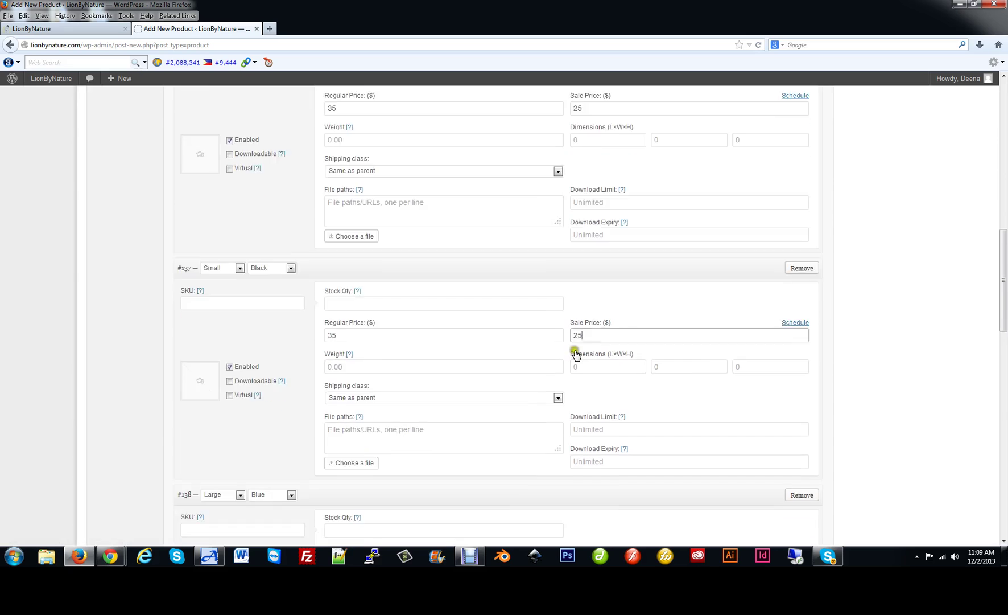
Enter regular price 35 and sale price 25 for the Large and Medium Blue variations
{"action": "left_click", "coordinate": [349, 420]}
{"action": "type", "text": "35"}
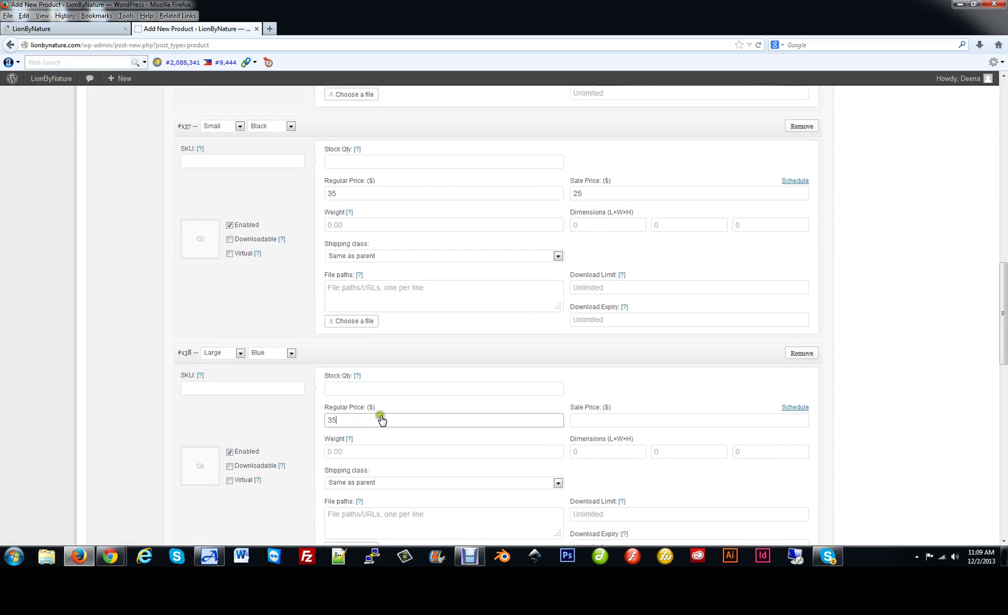
{"action": "left_click", "coordinate": [656, 420]}
{"action": "scroll", "coordinate": [434, 417], "scroll_direction": "down", "scroll_amount": 7}
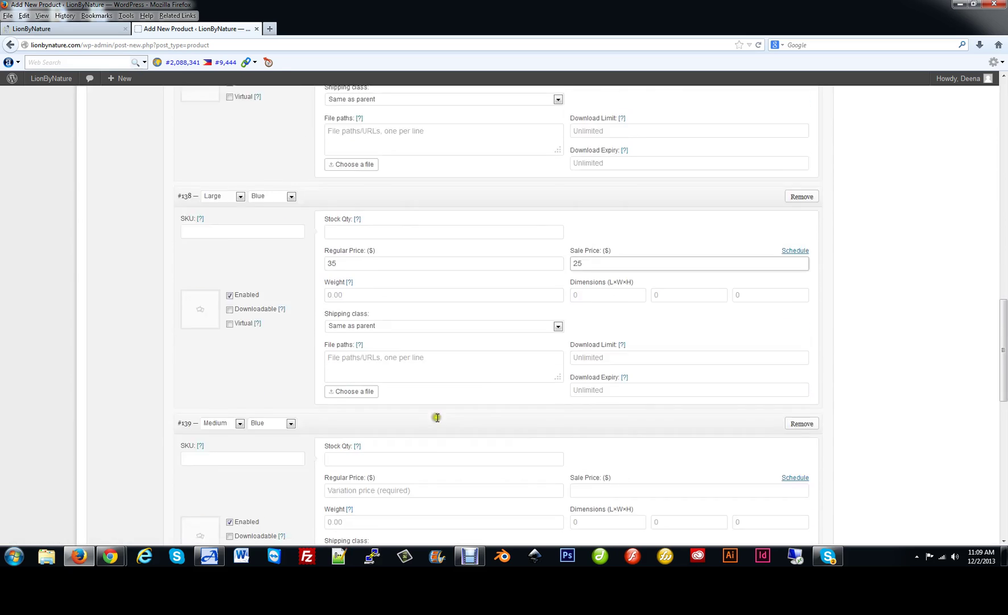
{"action": "left_click", "coordinate": [355, 416]}
{"action": "type", "text": "35"}
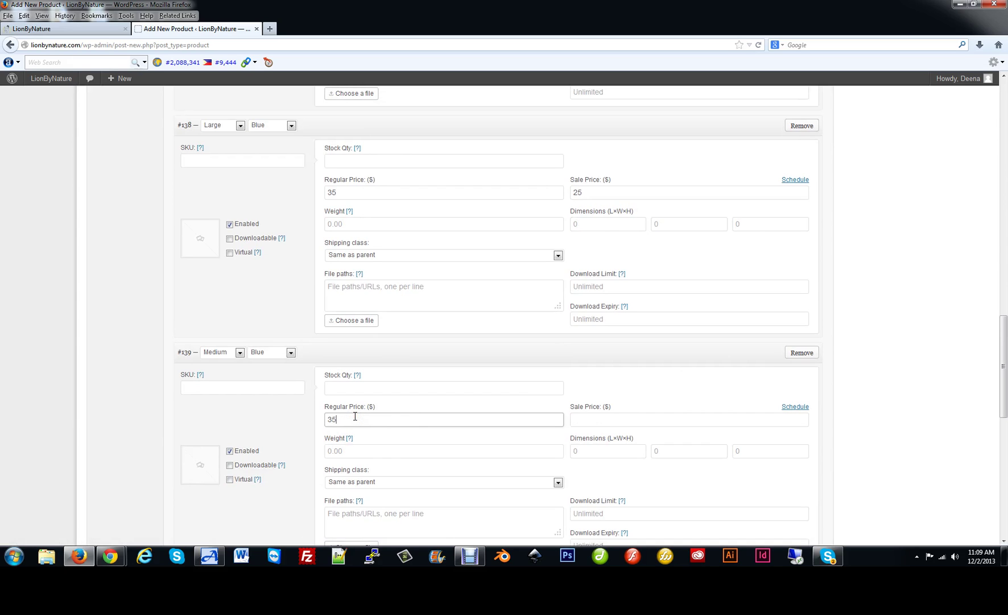
{"action": "left_click", "coordinate": [591, 416]}
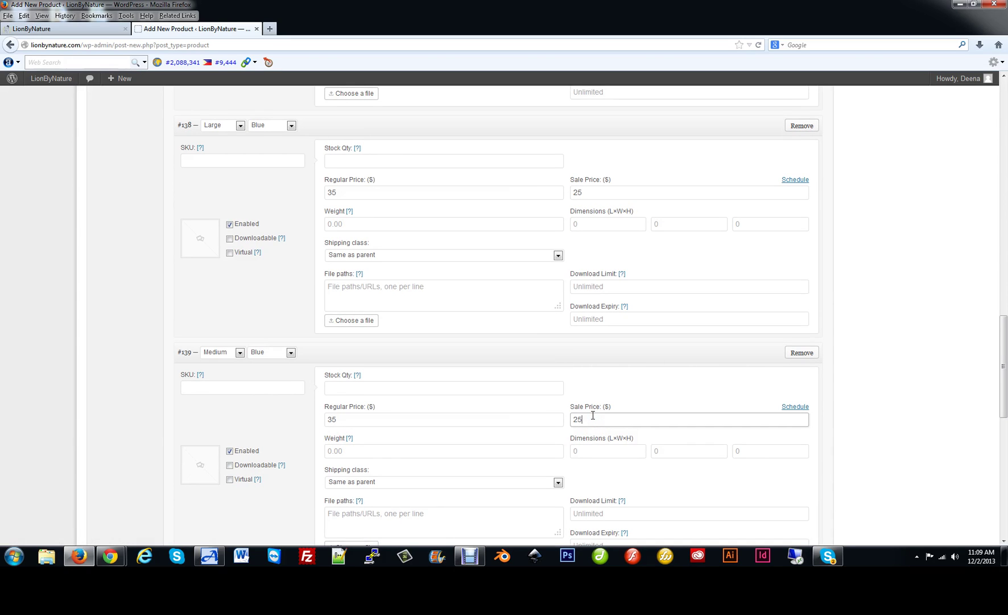
{"action": "scroll", "coordinate": [516, 435], "scroll_direction": "down", "scroll_amount": 7}
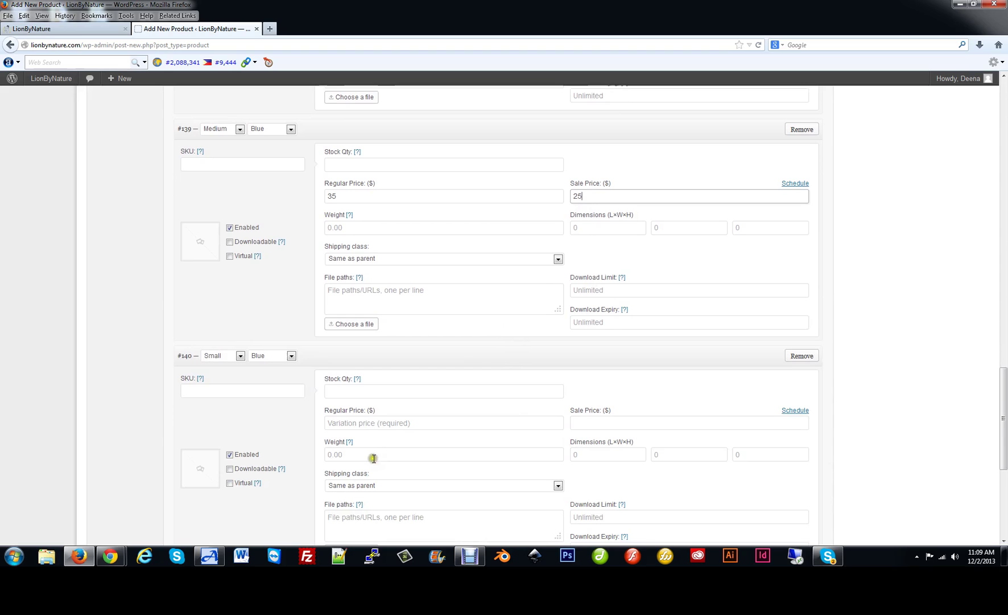
Price the Small Blue variation at 35 regular and 25 sale
{"action": "left_click", "coordinate": [367, 424]}
{"action": "type", "text": "35"}
{"action": "key", "text": "Tab"}
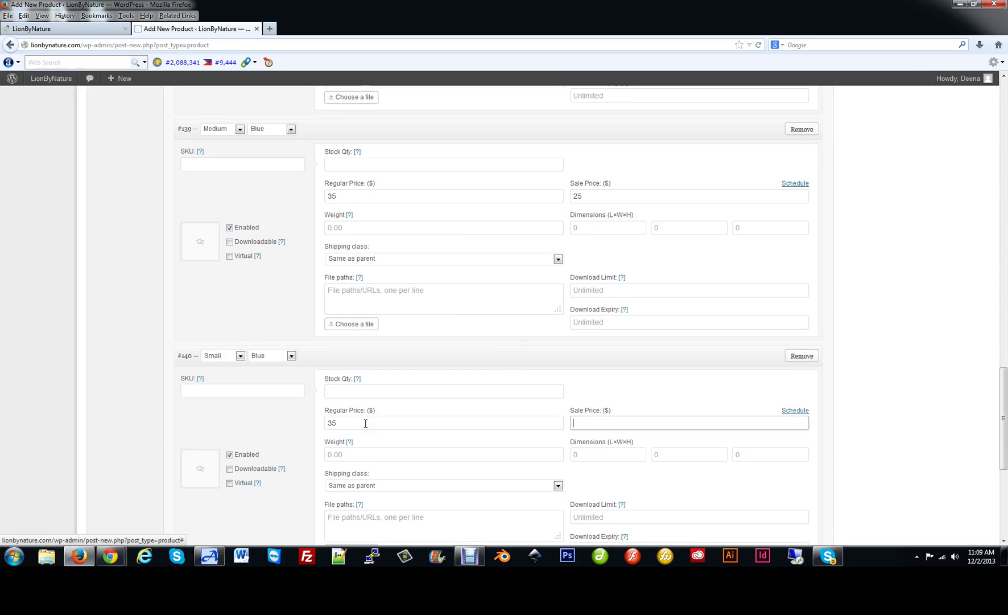
{"action": "type", "text": "25"}
{"action": "key", "text": "Tab"}
{"action": "scroll", "coordinate": [366, 423], "scroll_direction": "down", "scroll_amount": 6}
{"action": "scroll", "coordinate": [711, 390], "scroll_direction": "up", "scroll_amount": 6}
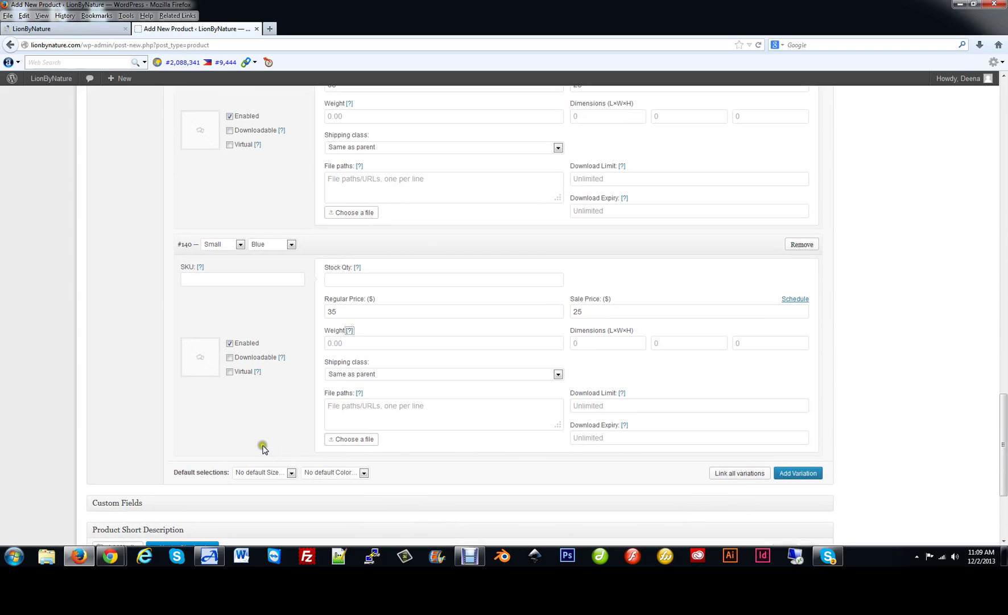
{"action": "scroll", "coordinate": [96, 410], "scroll_direction": "down", "scroll_amount": 5}
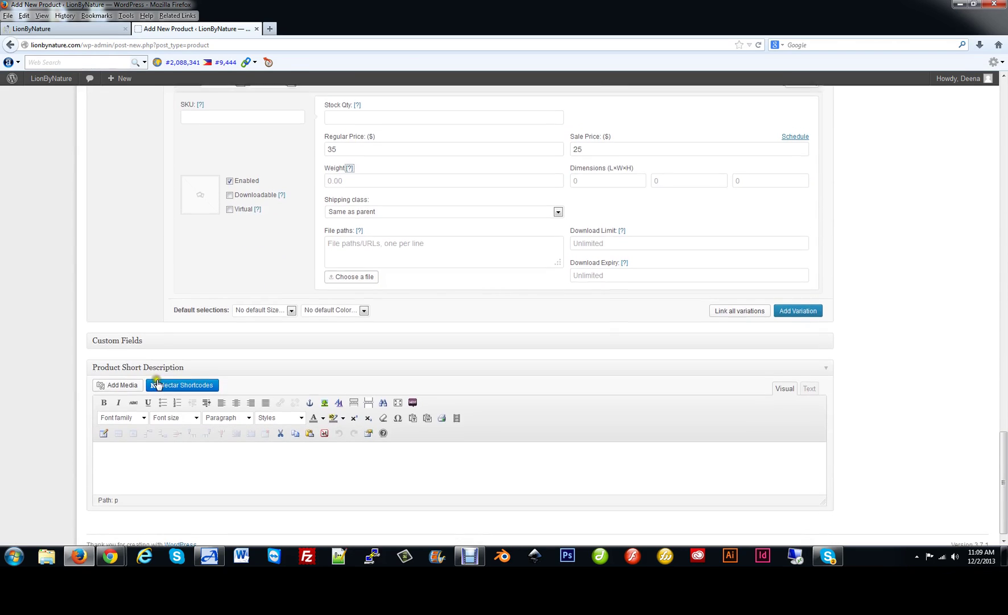
{"action": "scroll", "coordinate": [156, 385], "scroll_direction": "up", "scroll_amount": 5}
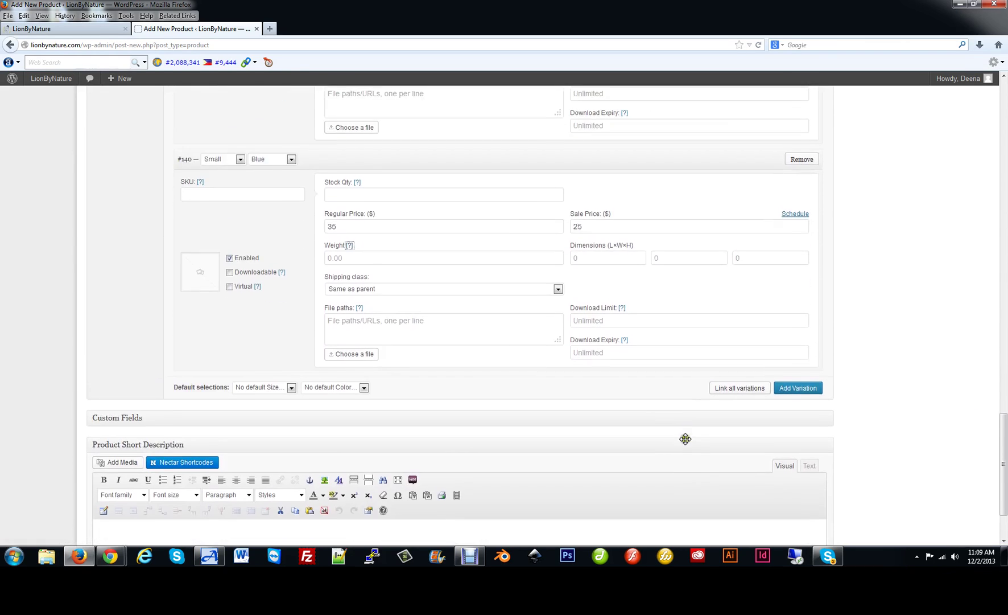
{"action": "scroll", "coordinate": [685, 439], "scroll_direction": "down", "scroll_amount": 3}
{"action": "scroll", "coordinate": [470, 432], "scroll_direction": "up", "scroll_amount": 15}
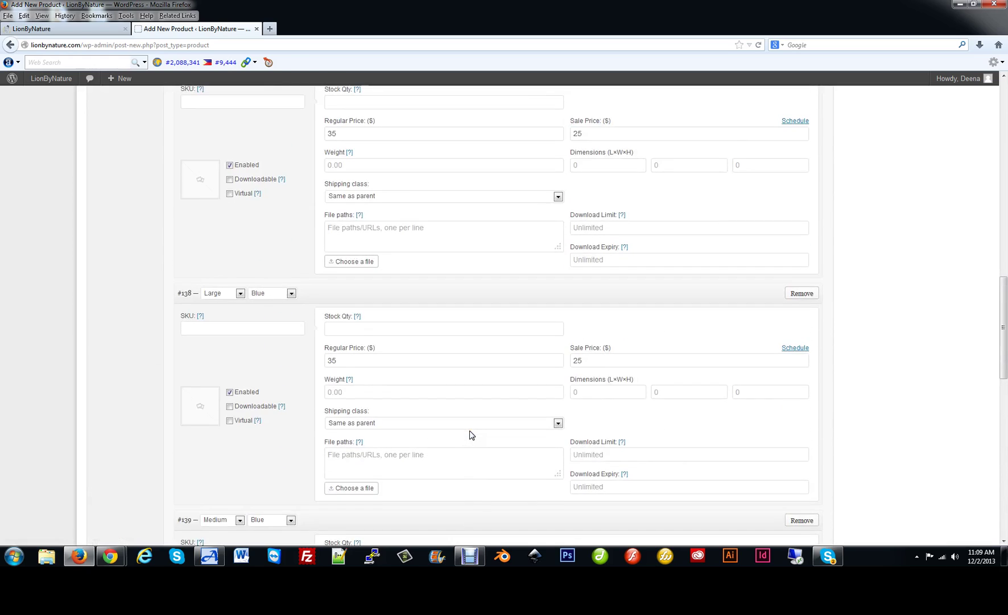
{"action": "scroll", "coordinate": [470, 434], "scroll_direction": "up", "scroll_amount": 20}
{"action": "scroll", "coordinate": [471, 435], "scroll_direction": "down", "scroll_amount": 9}
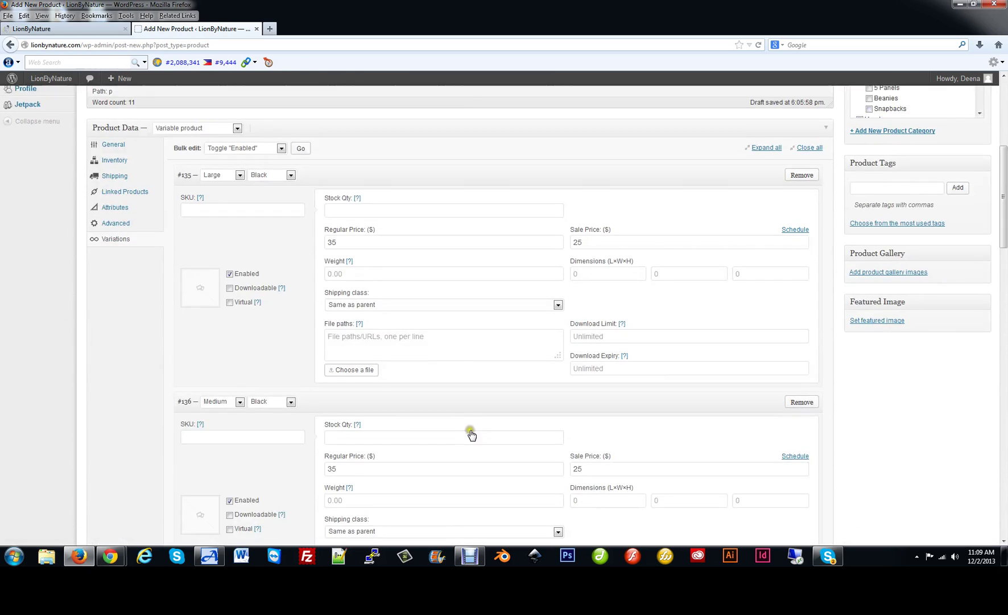
{"action": "scroll", "coordinate": [472, 434], "scroll_direction": "down", "scroll_amount": 12}
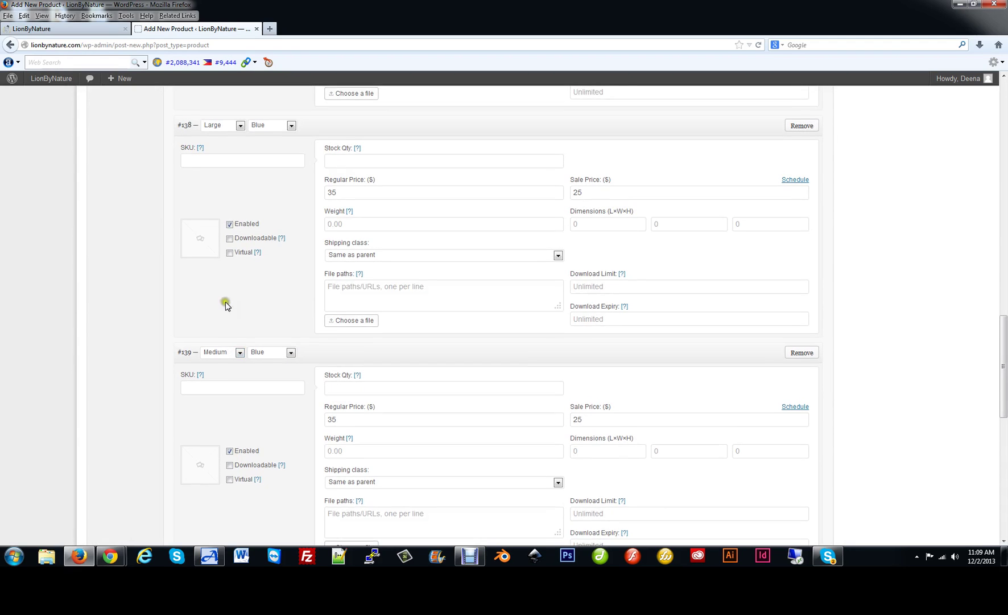
{"action": "scroll", "coordinate": [239, 275], "scroll_direction": "up", "scroll_amount": 8}
{"action": "scroll", "coordinate": [239, 275], "scroll_direction": "up", "scroll_amount": 20}
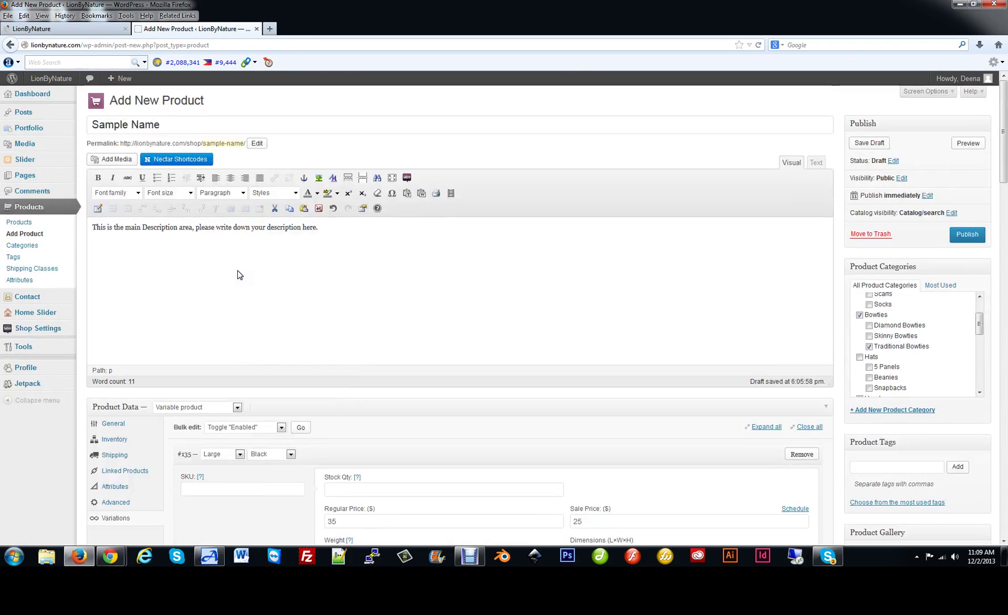
{"action": "scroll", "coordinate": [239, 275], "scroll_direction": "down", "scroll_amount": 9}
{"action": "scroll", "coordinate": [239, 275], "scroll_direction": "down", "scroll_amount": 15}
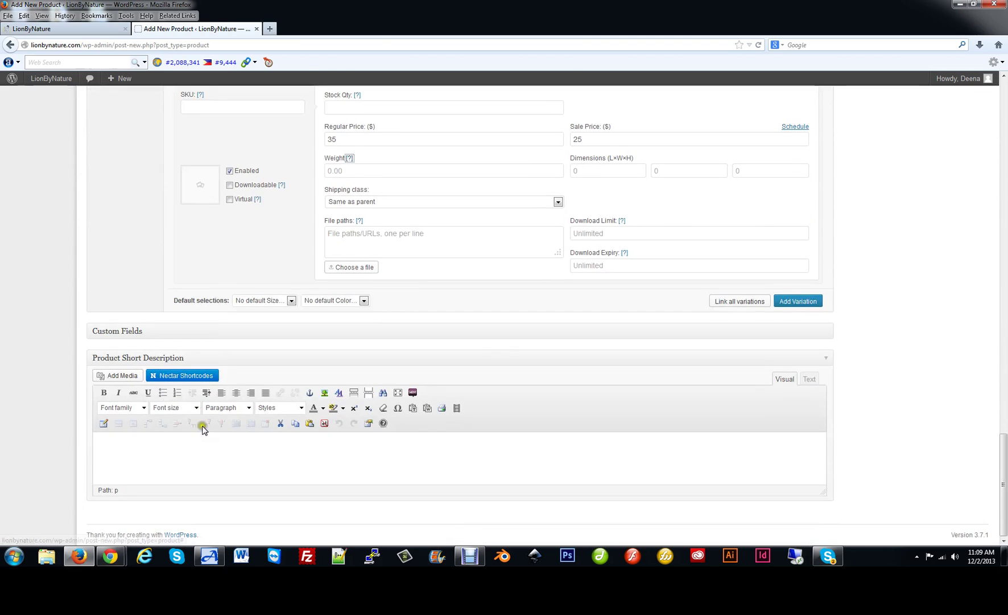
Type 'This is a sample short description here please write content.' in the Product Short Description editor
{"action": "left_click", "coordinate": [171, 444]}
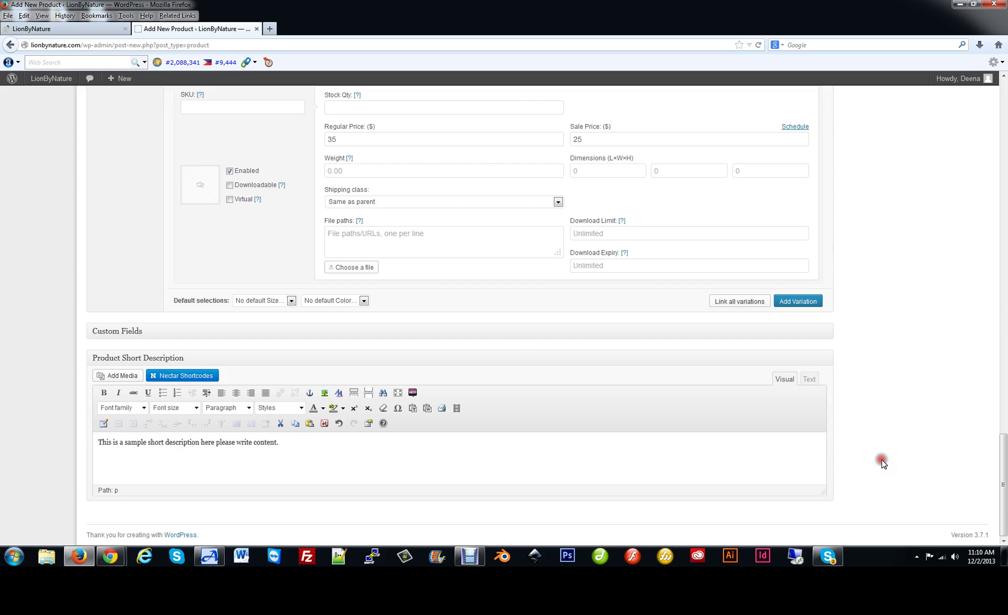
{"action": "scroll", "coordinate": [882, 462], "scroll_direction": "up", "scroll_amount": 5}
{"action": "scroll", "coordinate": [882, 464], "scroll_direction": "up", "scroll_amount": 10}
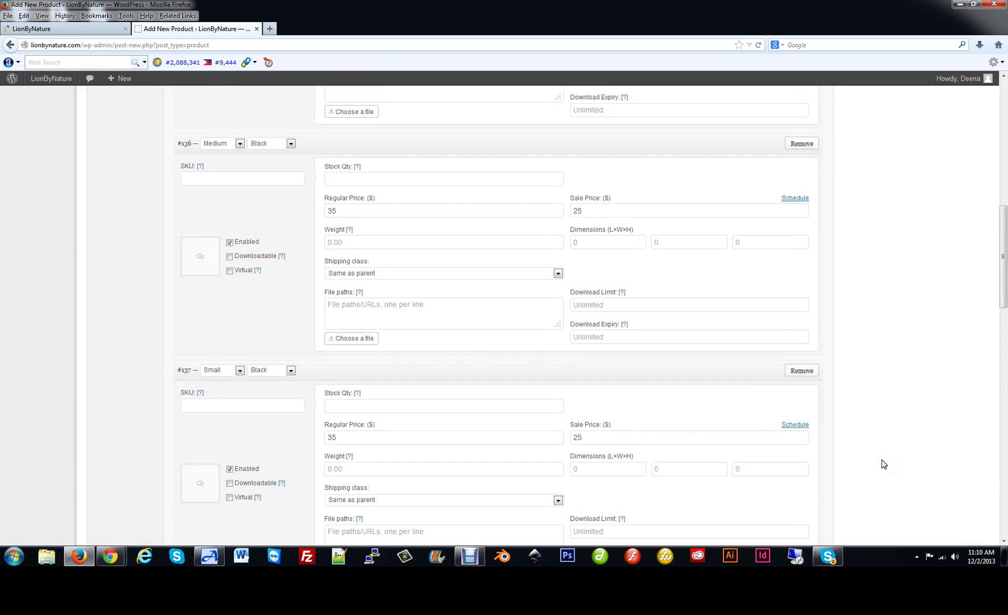
Set the tees.jpg T-shirt photo as the product's featured image
{"action": "scroll", "coordinate": [882, 464], "scroll_direction": "down", "scroll_amount": 3}
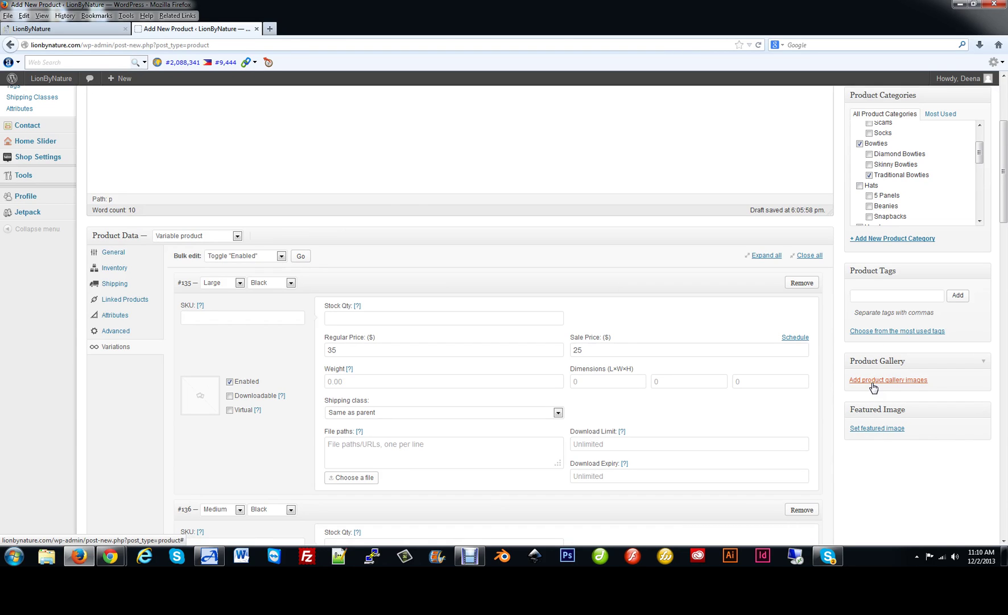
{"action": "left_click", "coordinate": [877, 428]}
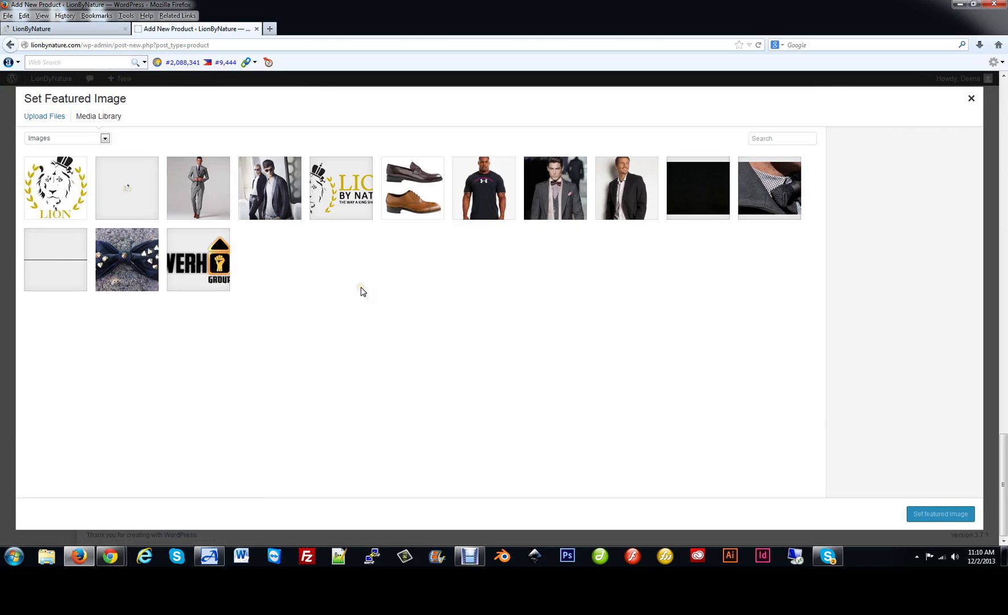
{"action": "left_click", "coordinate": [488, 197]}
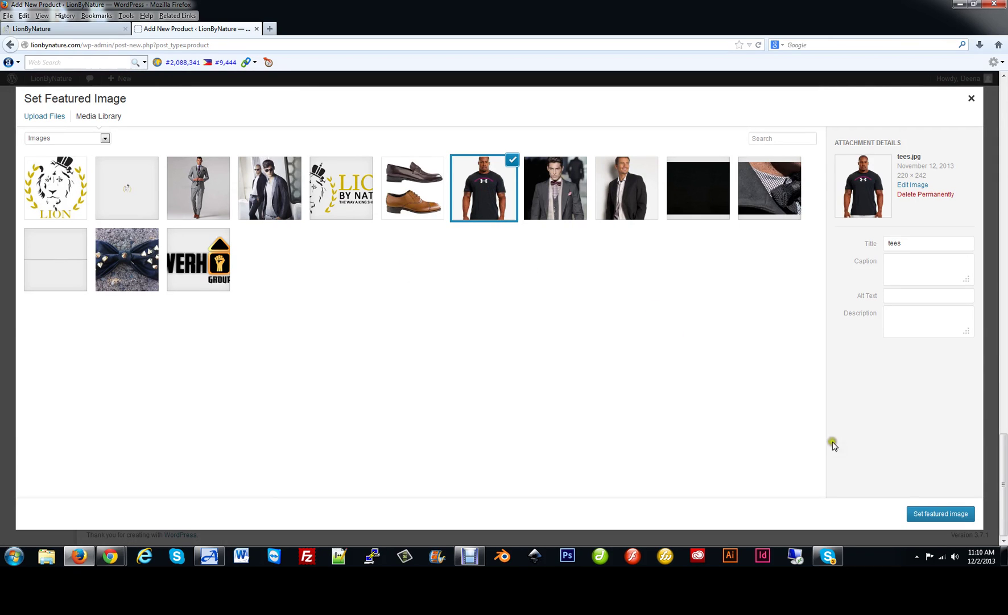
{"action": "left_click", "coordinate": [940, 514]}
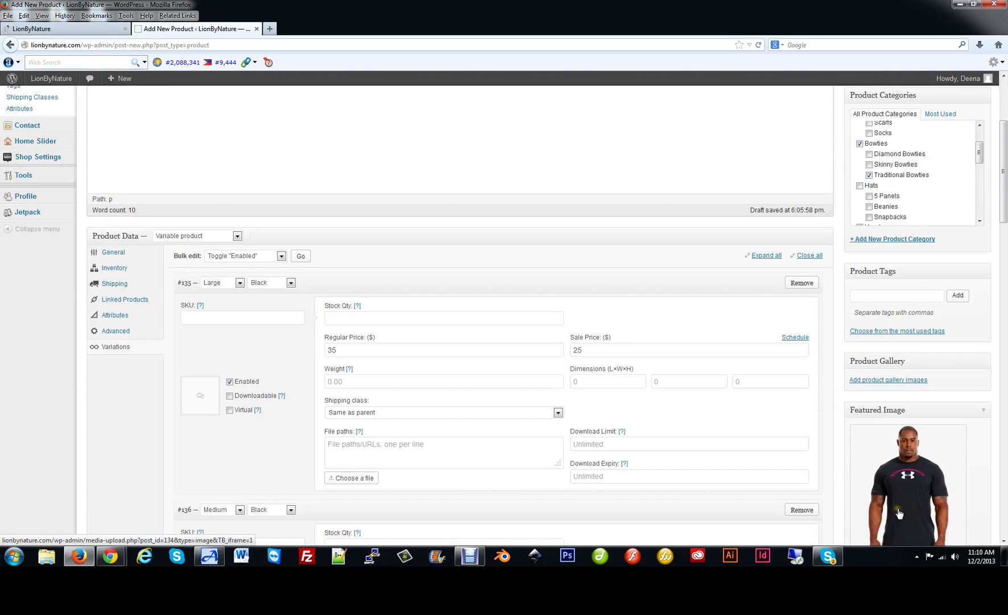
{"action": "scroll", "coordinate": [915, 307], "scroll_direction": "down", "scroll_amount": 5}
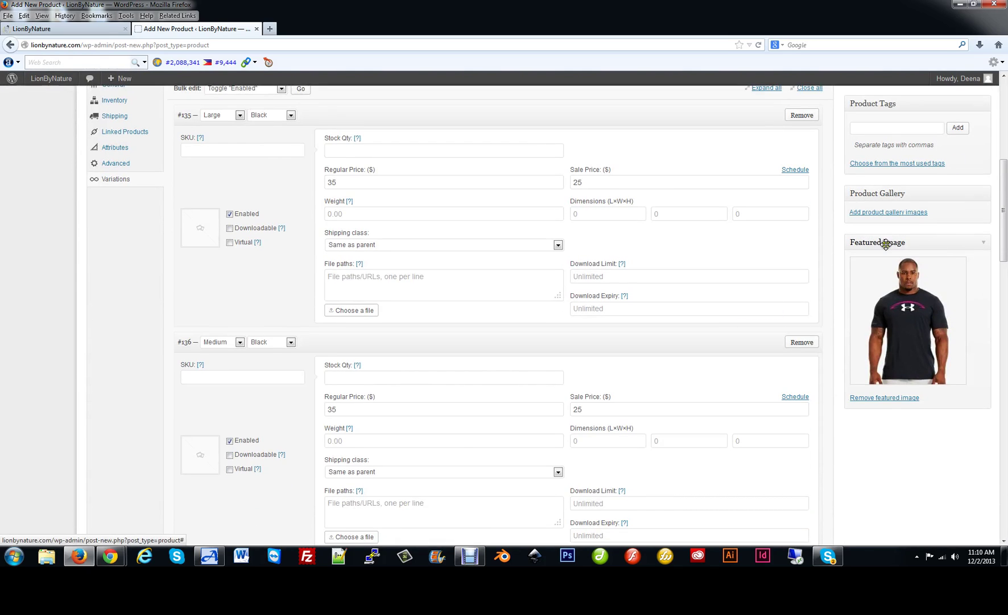
Add the grey-suit blog2.jpg and studded bowtie photos to the product gallery
{"action": "left_click", "coordinate": [887, 214]}
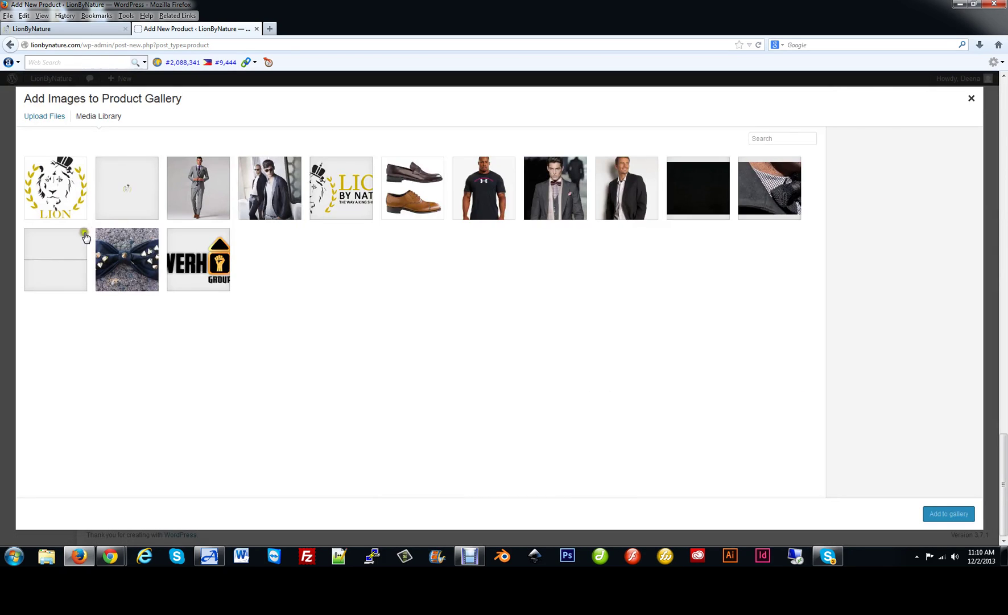
{"action": "left_click", "coordinate": [196, 193]}
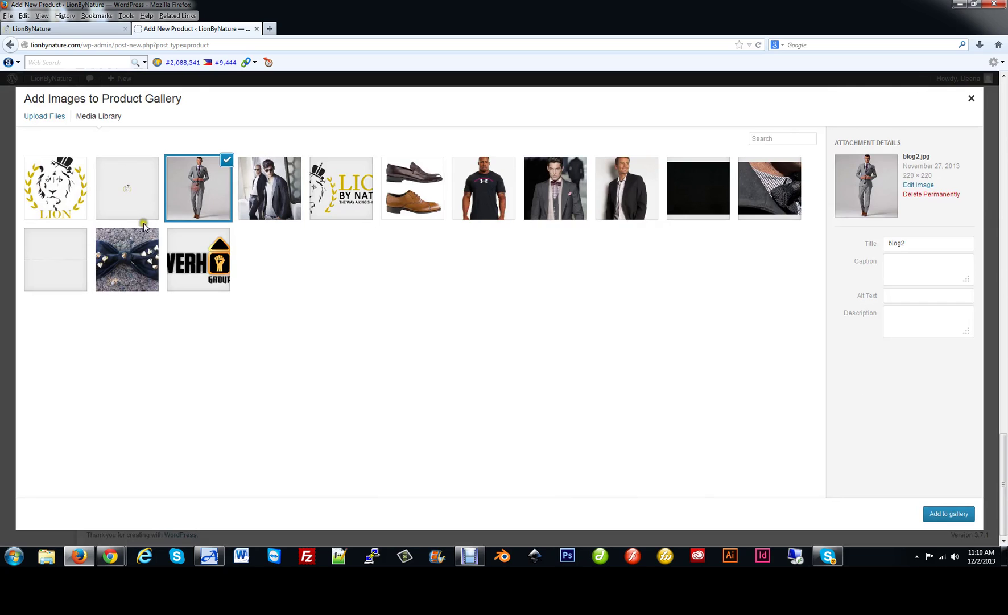
{"action": "left_click", "coordinate": [130, 244]}
{"action": "left_click", "coordinate": [211, 184]}
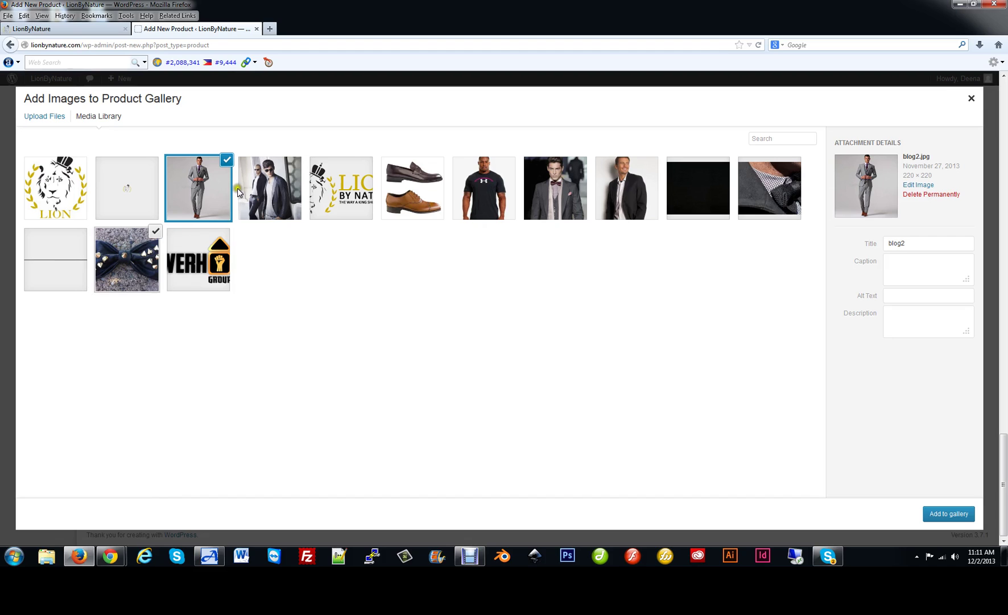
{"action": "left_click", "coordinate": [940, 514]}
{"action": "scroll", "coordinate": [873, 459], "scroll_direction": "down", "scroll_amount": 10}
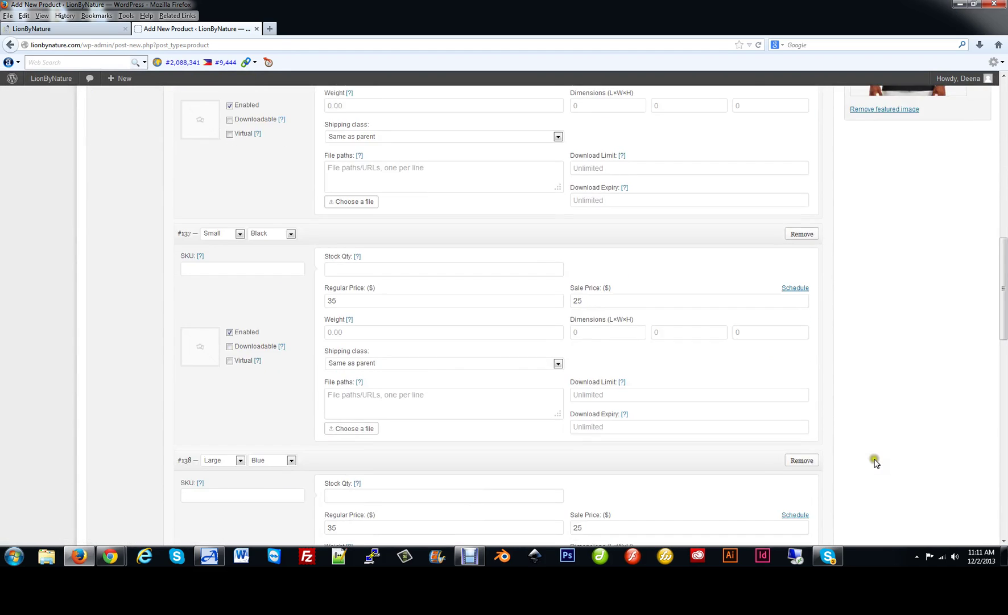
{"action": "scroll", "coordinate": [872, 459], "scroll_direction": "up", "scroll_amount": 10}
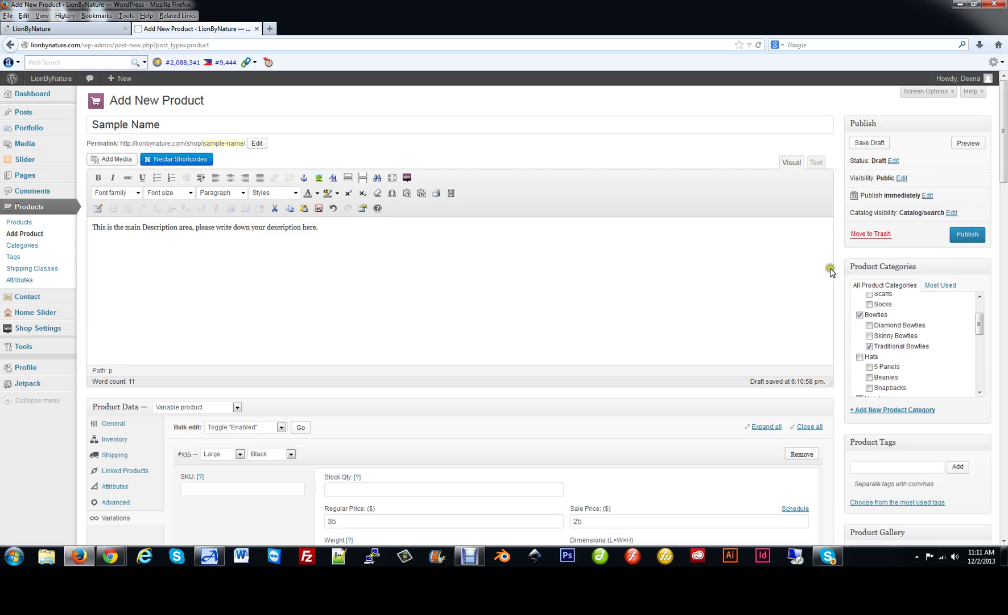
Publish the product and view its storefront page, priced from $35 to $25, in a new tab
{"action": "left_click", "coordinate": [964, 228]}
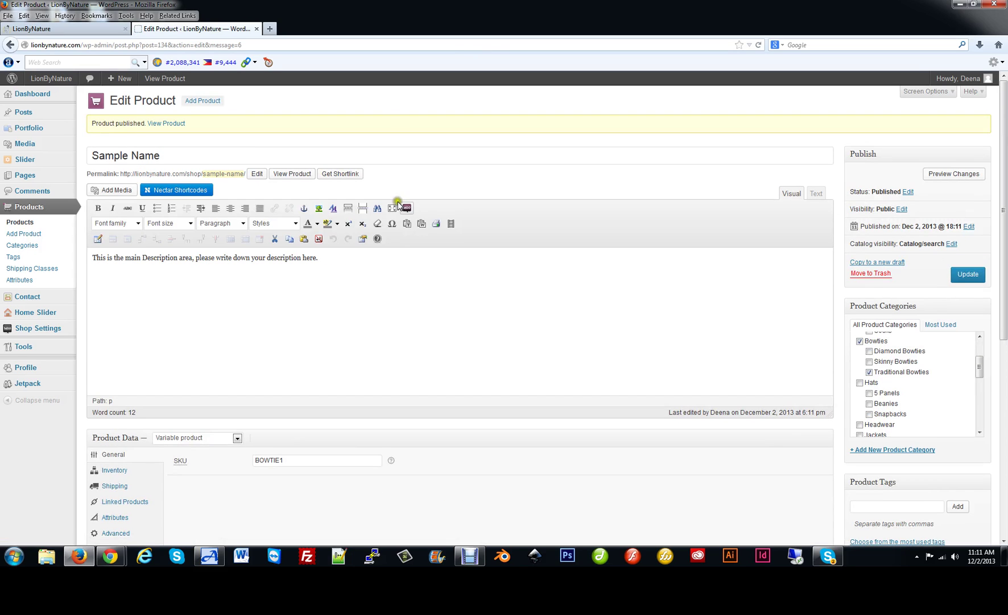
{"action": "right_click", "coordinate": [288, 179]}
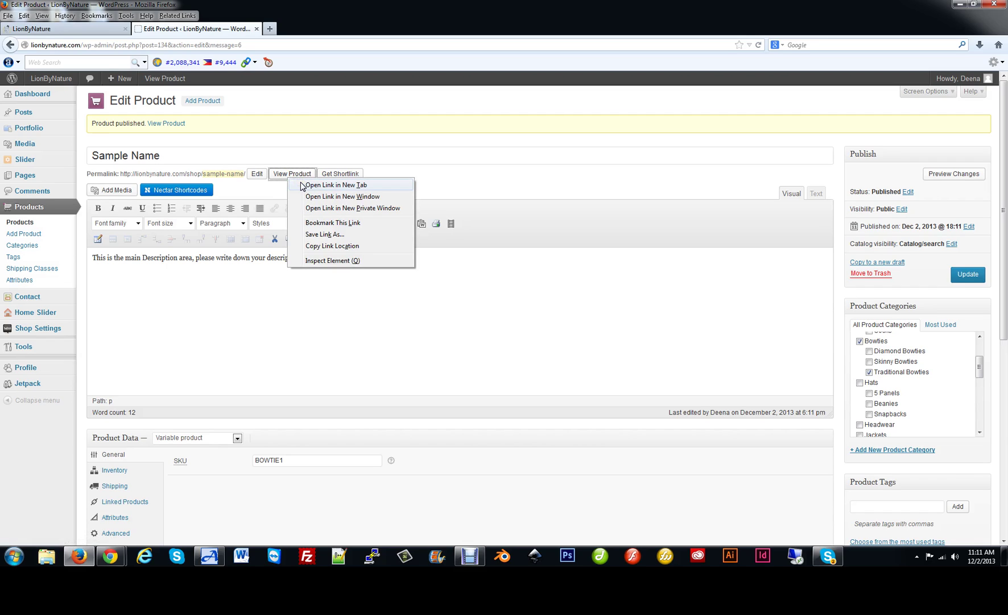
{"action": "left_click", "coordinate": [331, 185]}
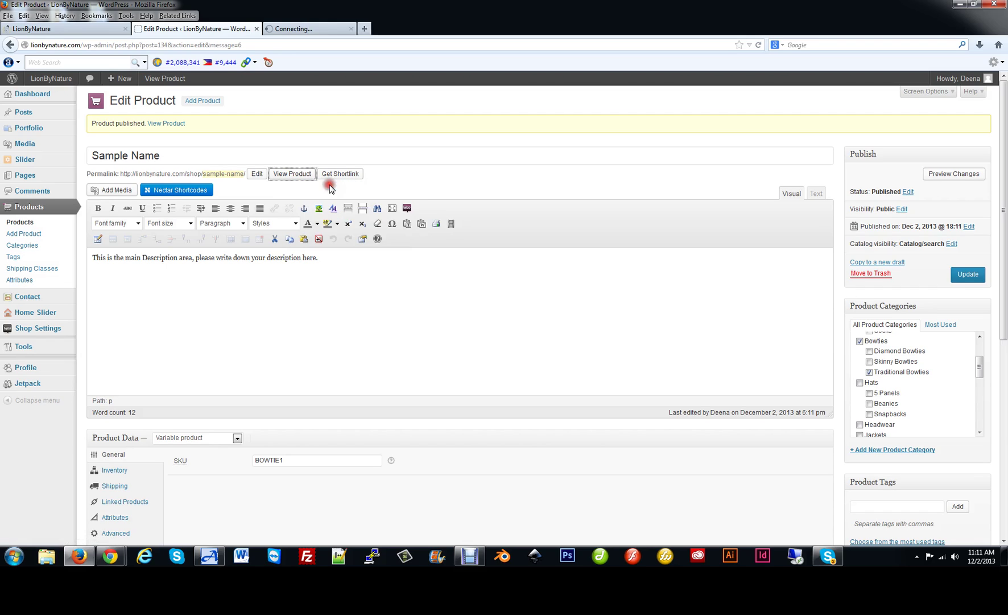
{"action": "left_click", "coordinate": [296, 29]}
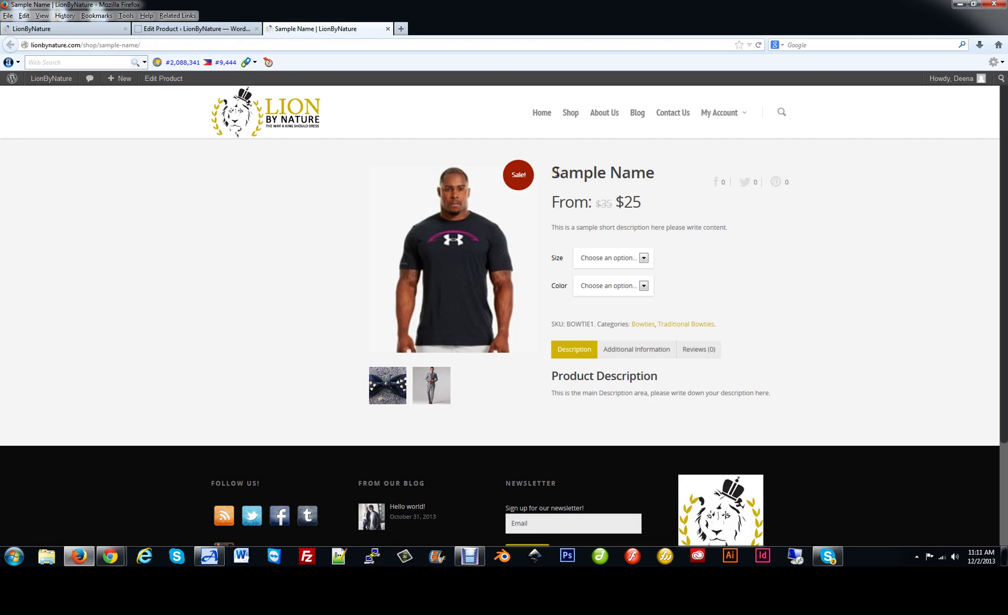
{"action": "left_click_drag", "start_coordinate": [555, 171], "coordinate": [663, 173]}
{"action": "left_click", "coordinate": [673, 196]}
{"action": "left_click_drag", "start_coordinate": [555, 227], "coordinate": [551, 227]}
{"action": "left_click_drag", "start_coordinate": [731, 225], "coordinate": [732, 226]}
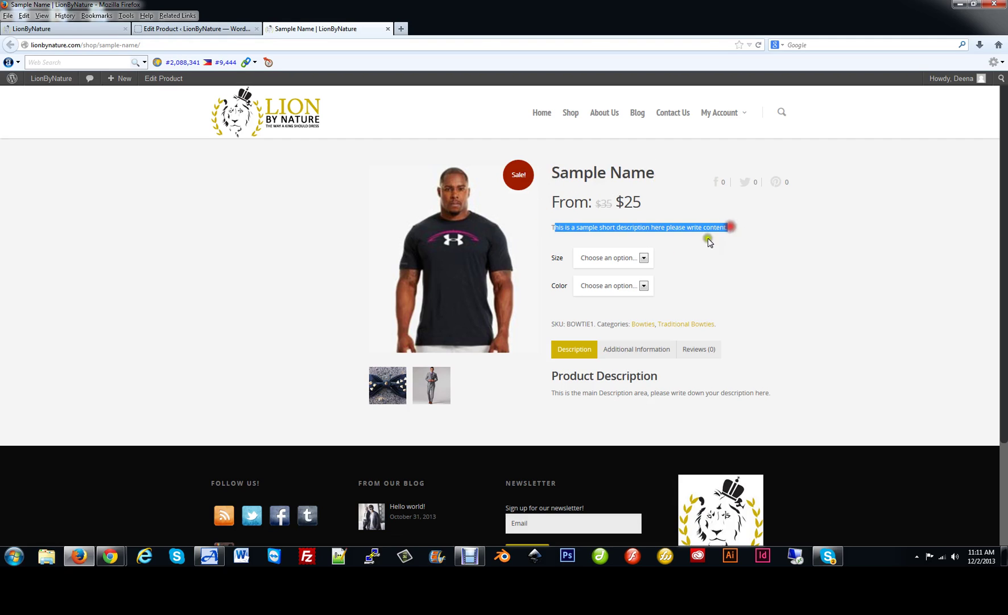
{"action": "left_click", "coordinate": [643, 257]}
{"action": "left_click", "coordinate": [686, 286]}
{"action": "left_click", "coordinate": [626, 286]}
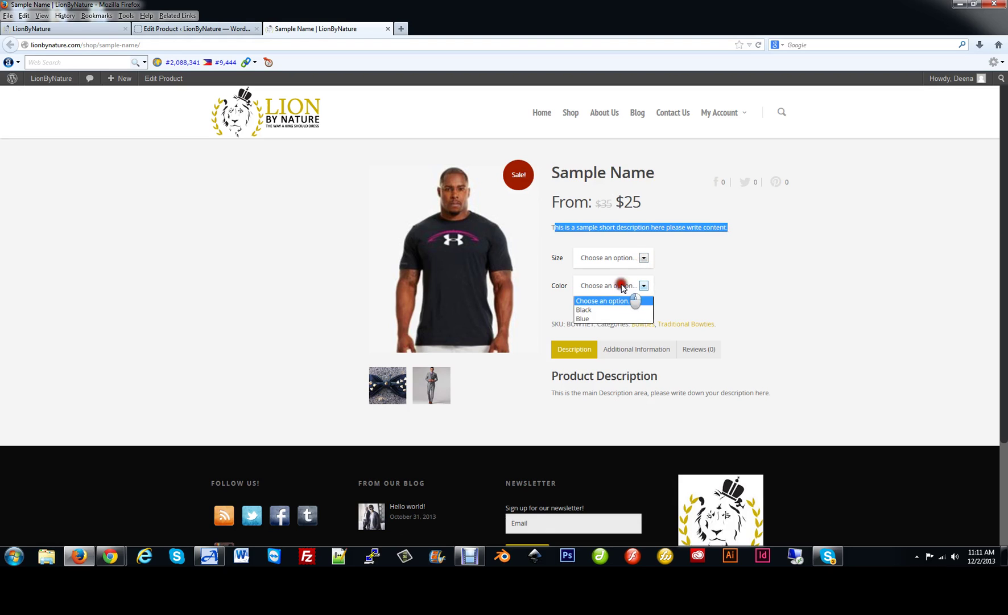
{"action": "left_click", "coordinate": [743, 282]}
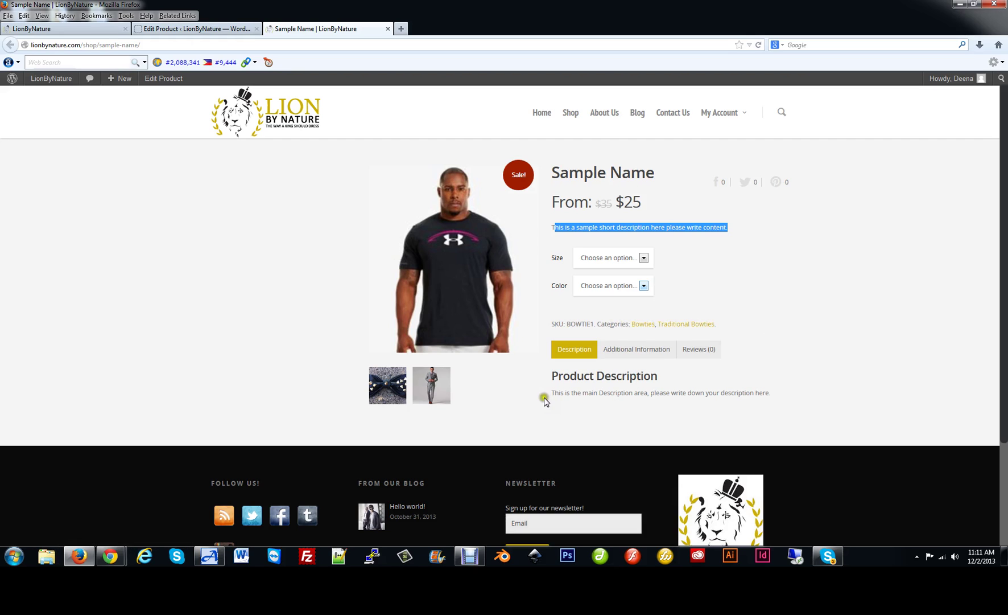
{"action": "left_click_drag", "start_coordinate": [542, 399], "coordinate": [664, 382]}
{"action": "left_click", "coordinate": [762, 386]}
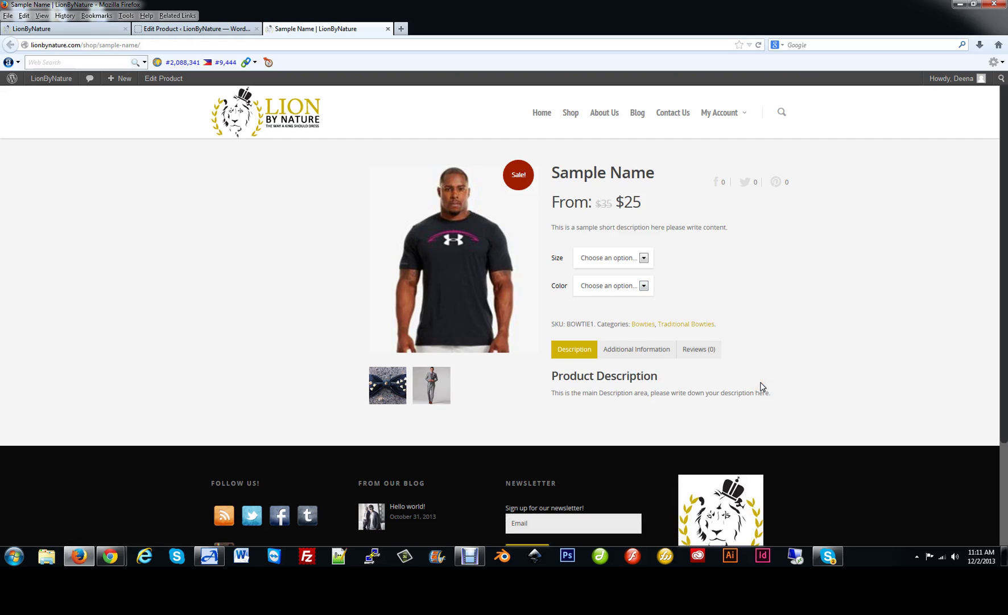